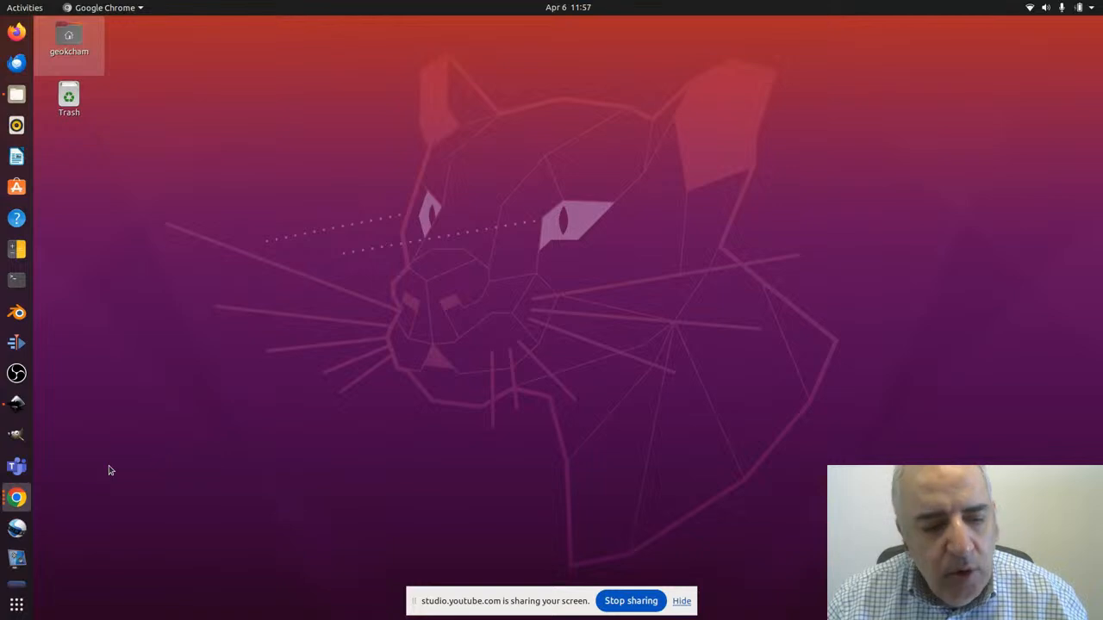
Open georgekcwebservices.com in a new maximized browser window and view the home page down to the free PDF guide form
click(16, 498)
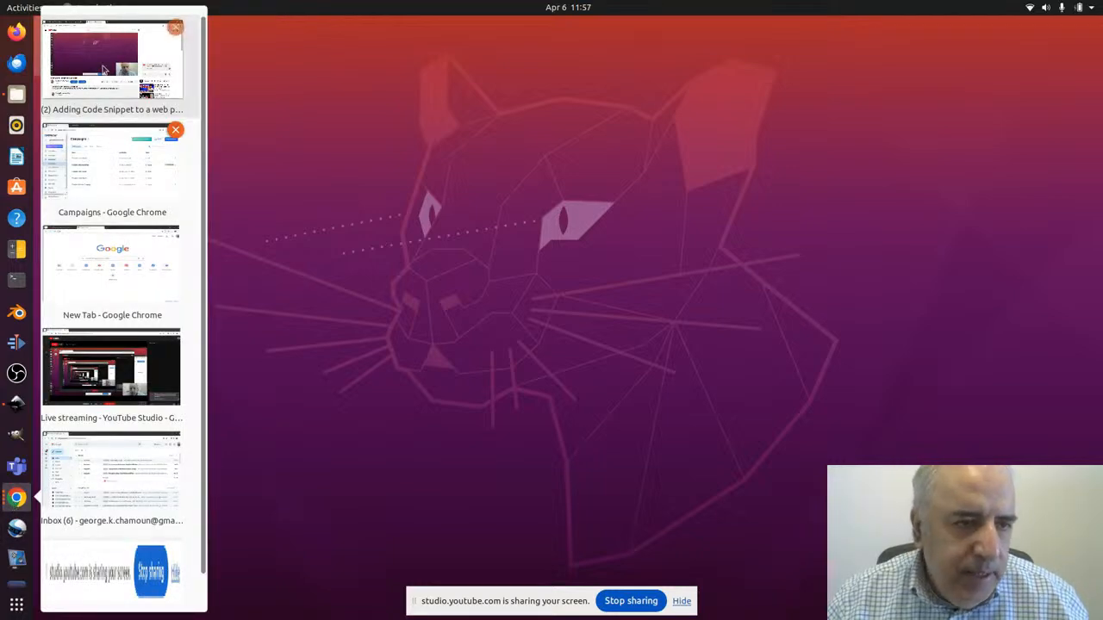
click(105, 38)
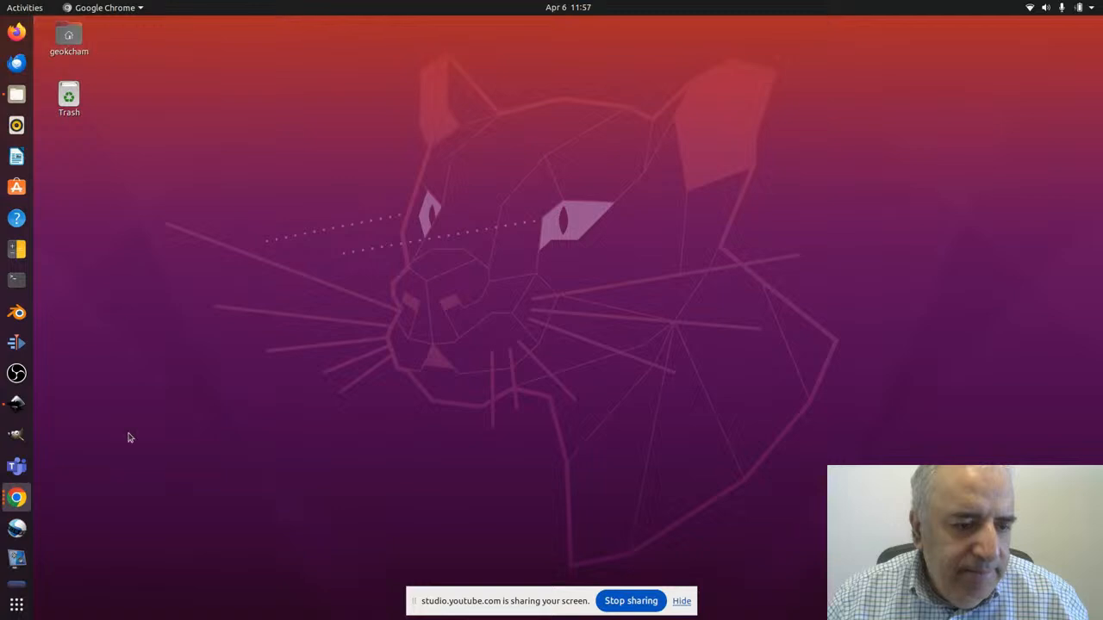
right_click(21, 503)
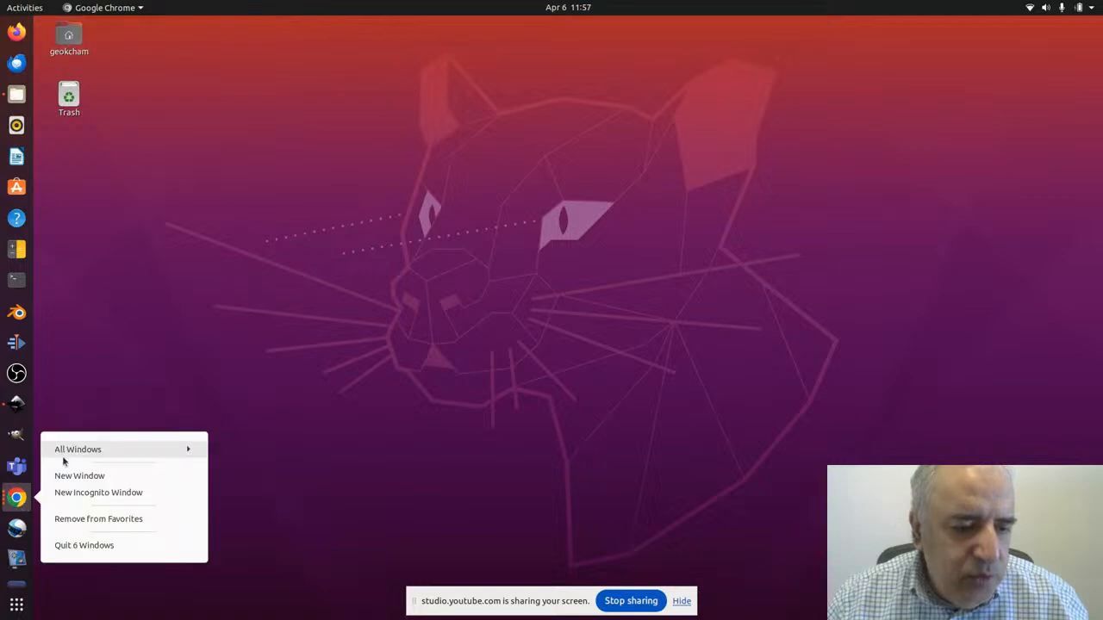
click(64, 479)
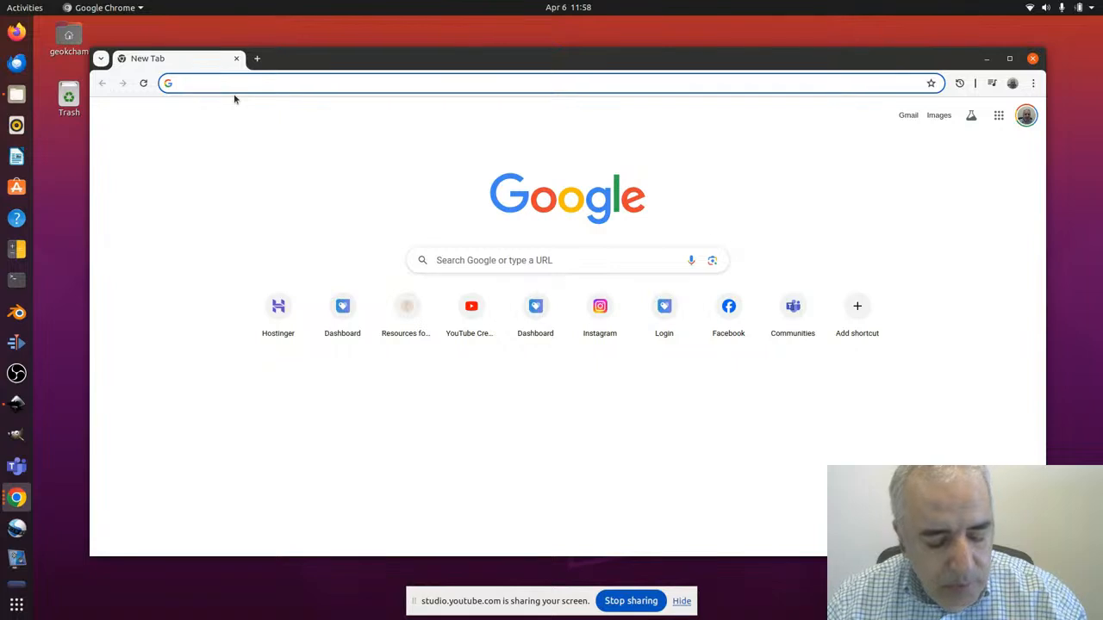
text(georgekcwebservices.com)
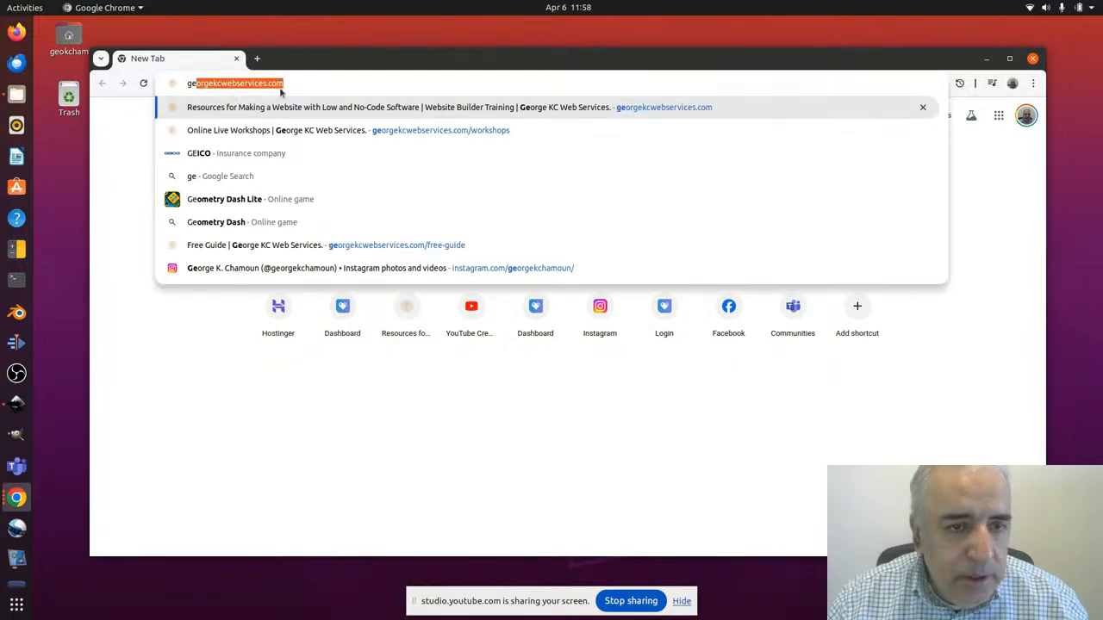
click(287, 84)
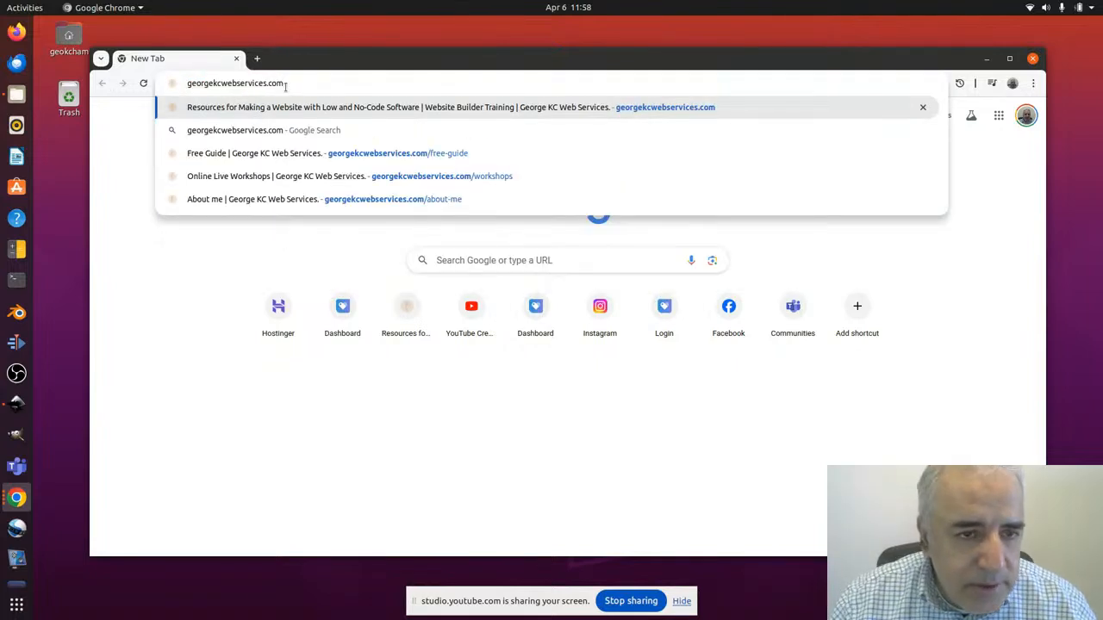
key(Return)
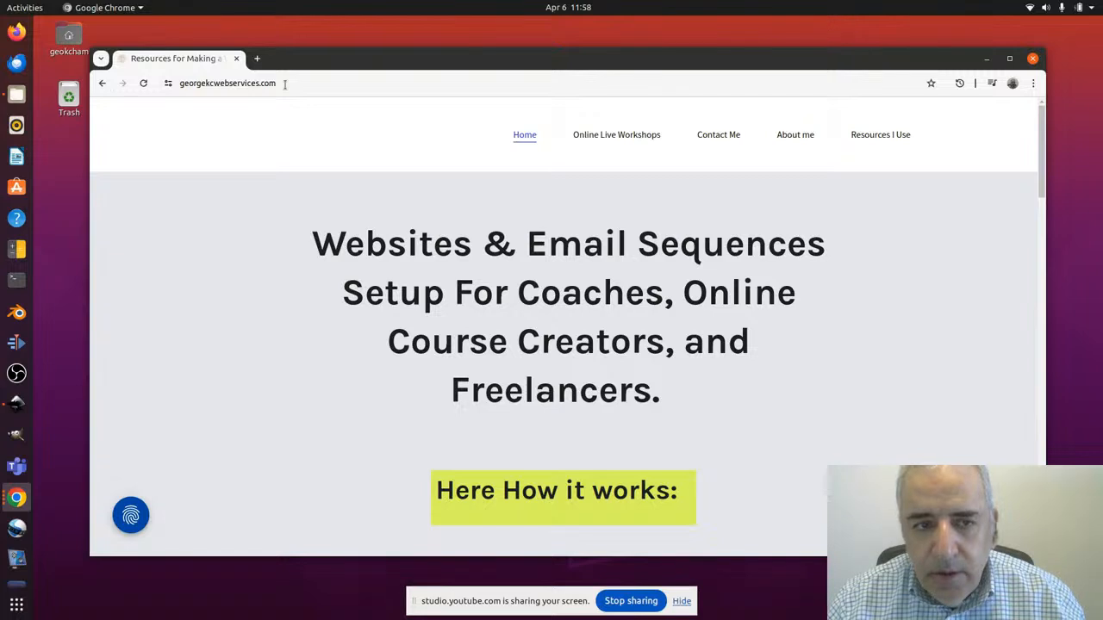
click(1010, 58)
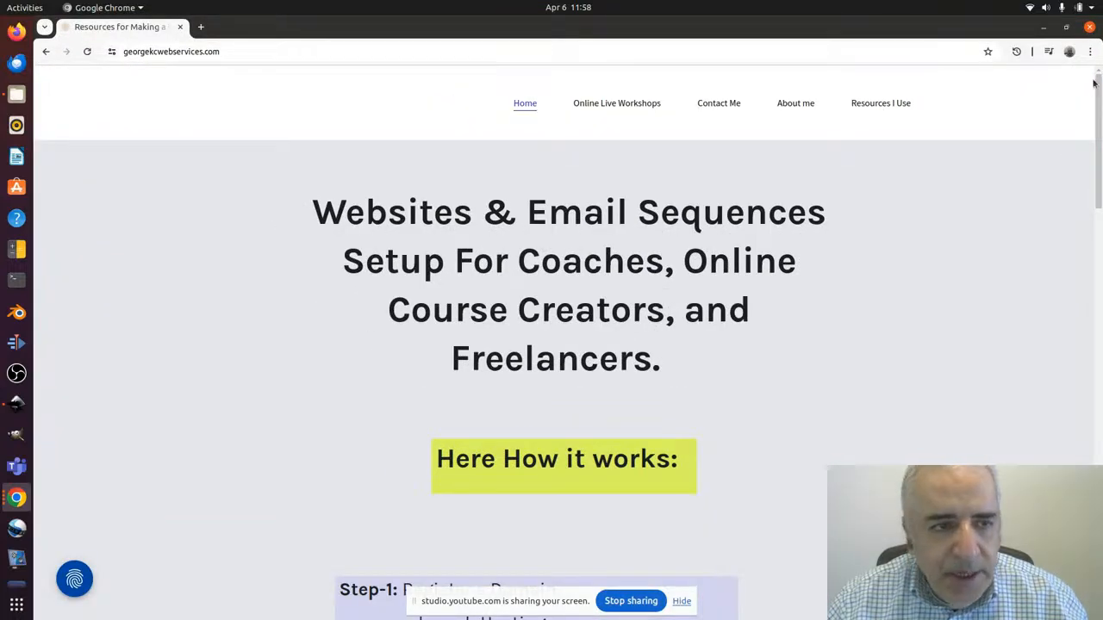
drag(1097, 86, 1100, 248)
scroll(788, 363, down, 15)
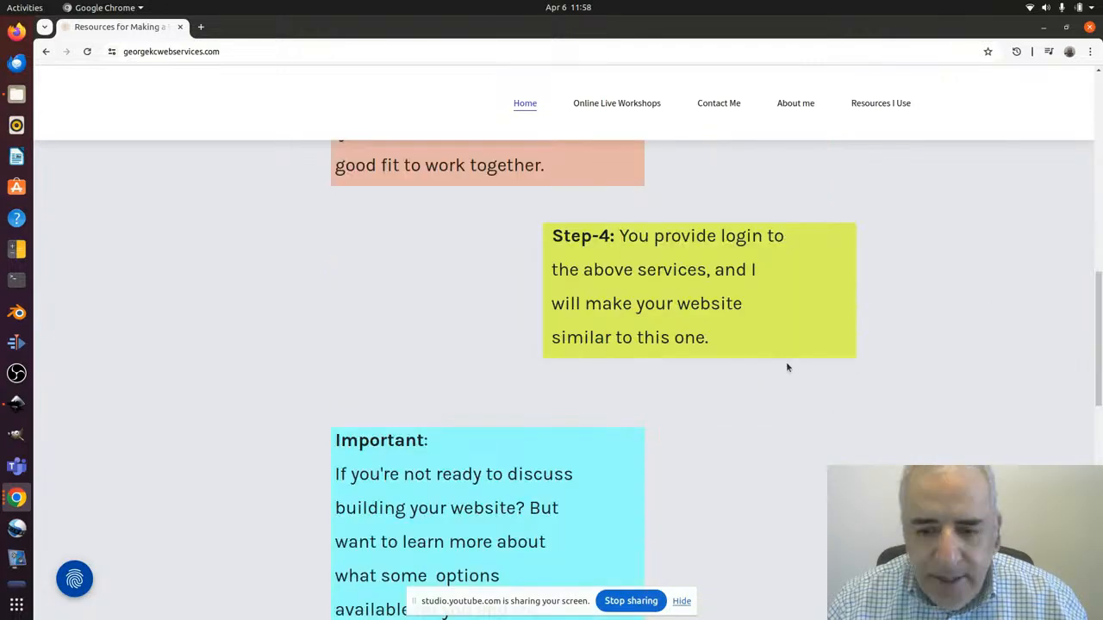
scroll(508, 332, up, 5)
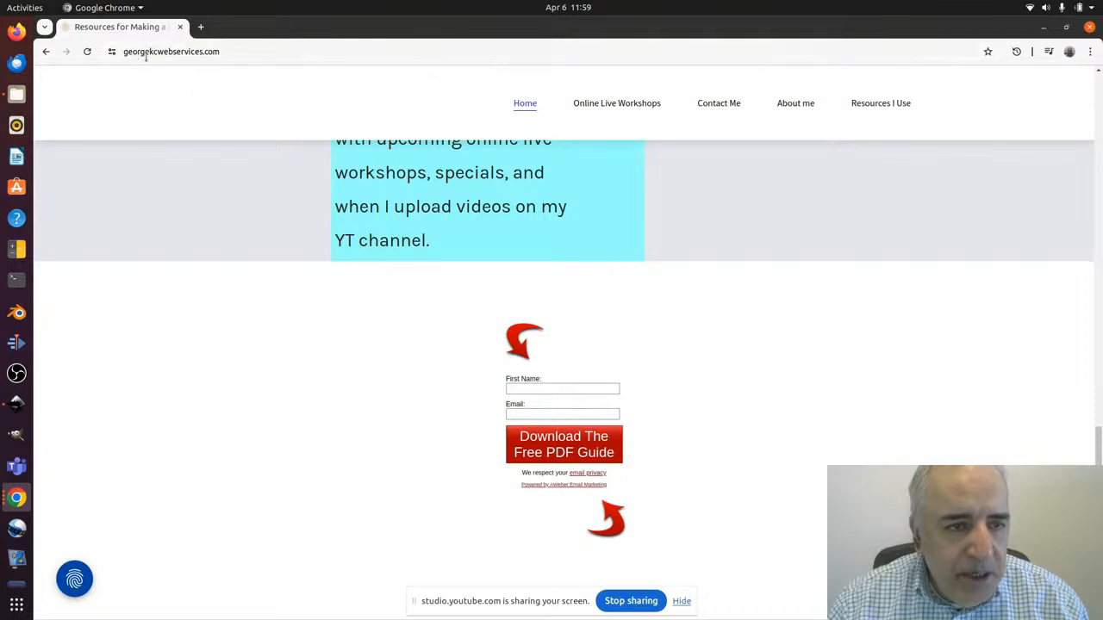
Open Hostinger from a new tab and log in with the saved credentials and the emailed two-factor authentication code
click(200, 28)
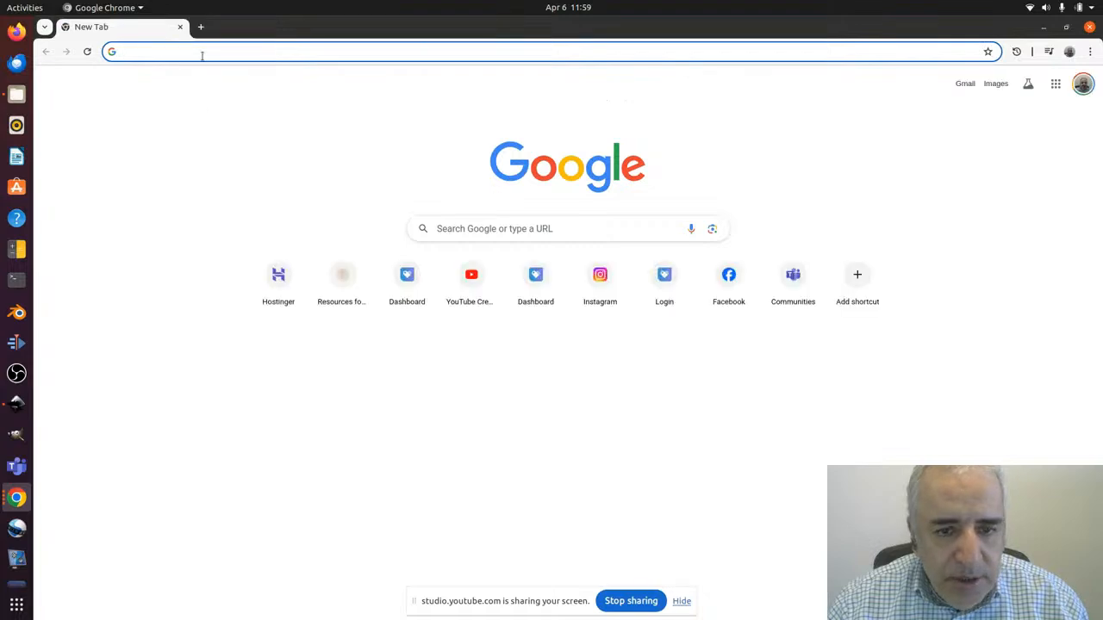
click(281, 285)
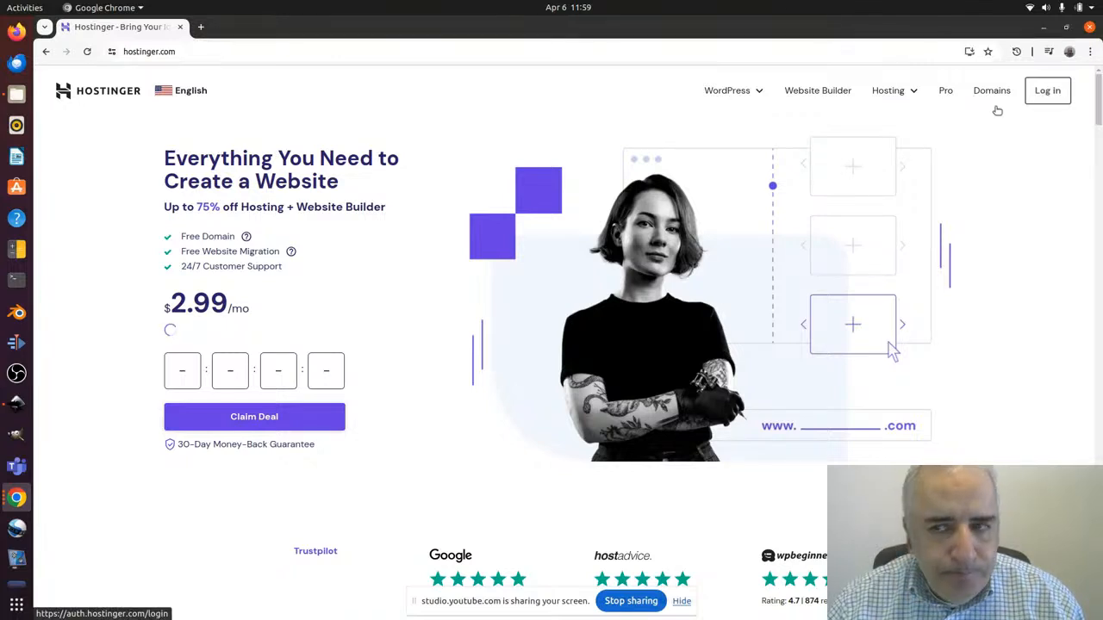
click(1047, 93)
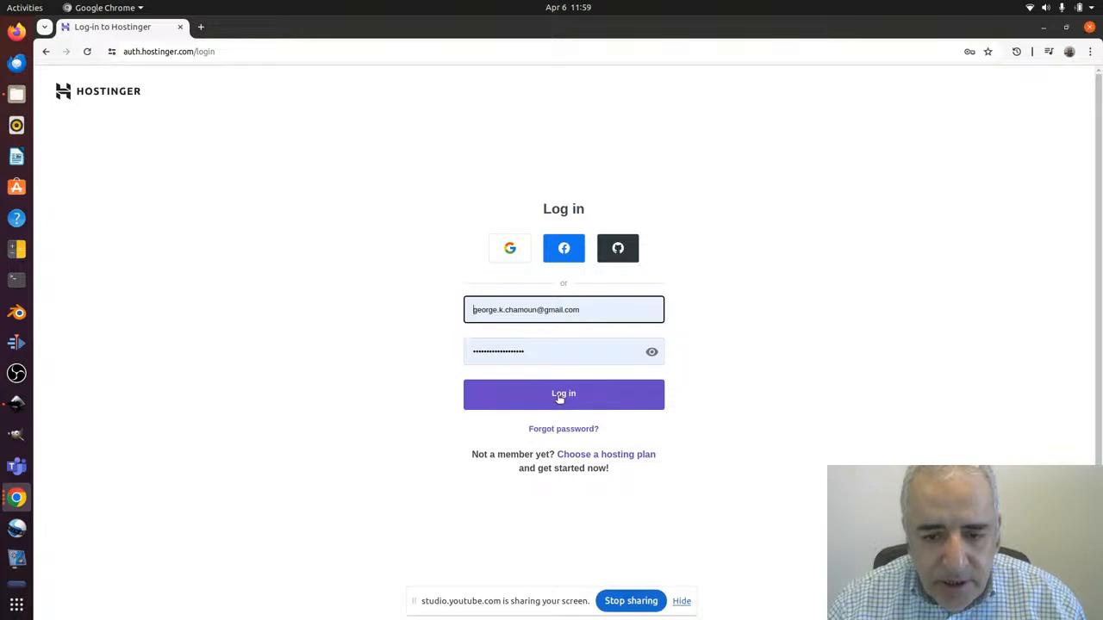
click(558, 400)
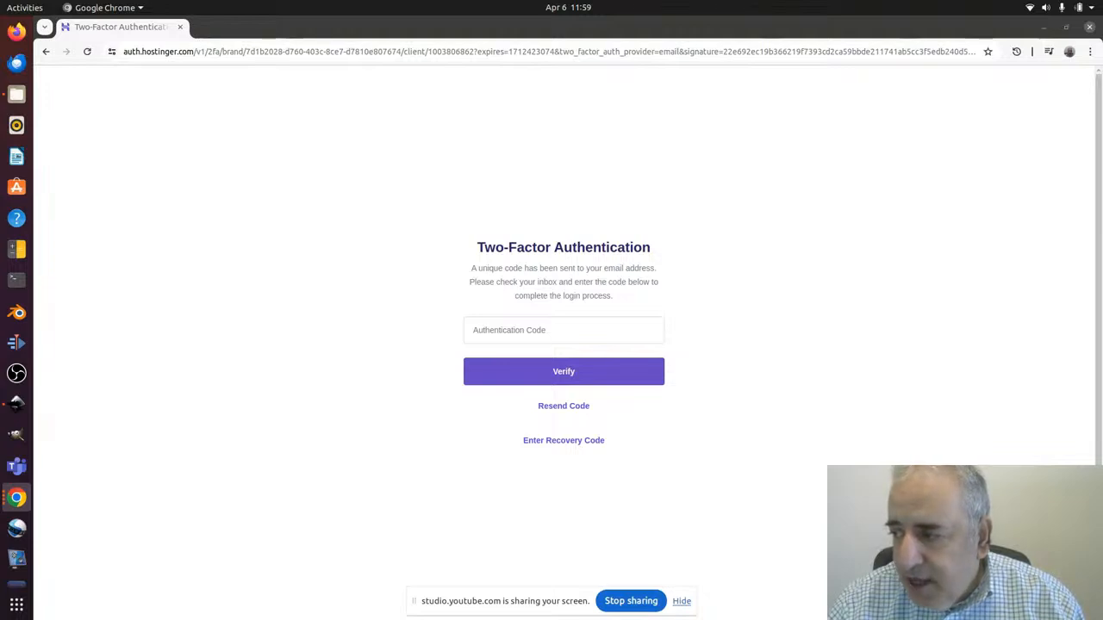
click(535, 330)
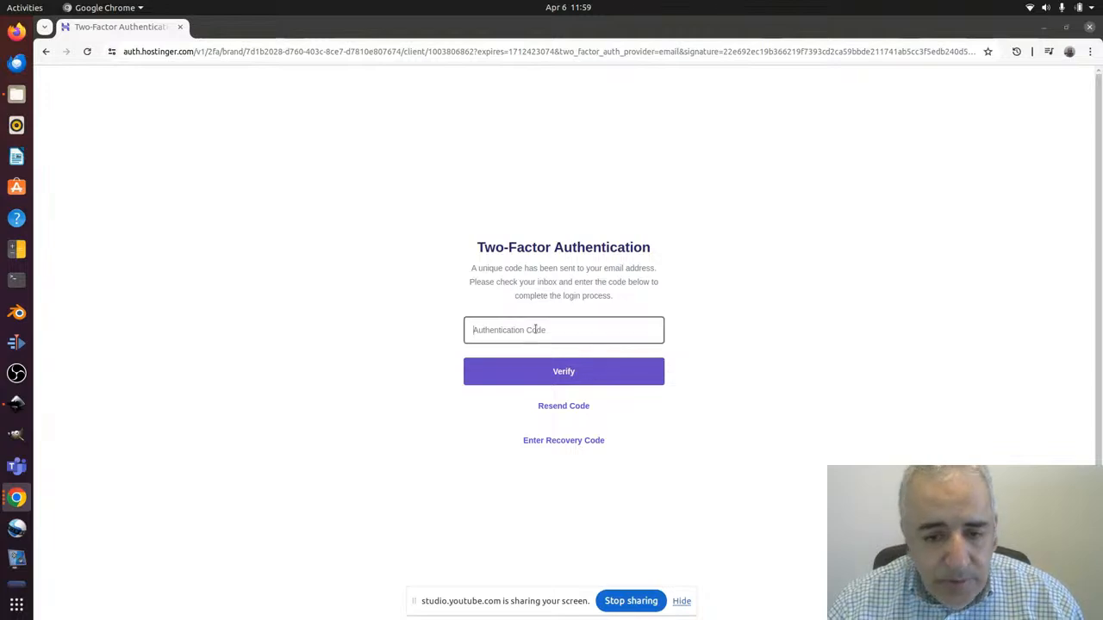
key(ctrl+v)
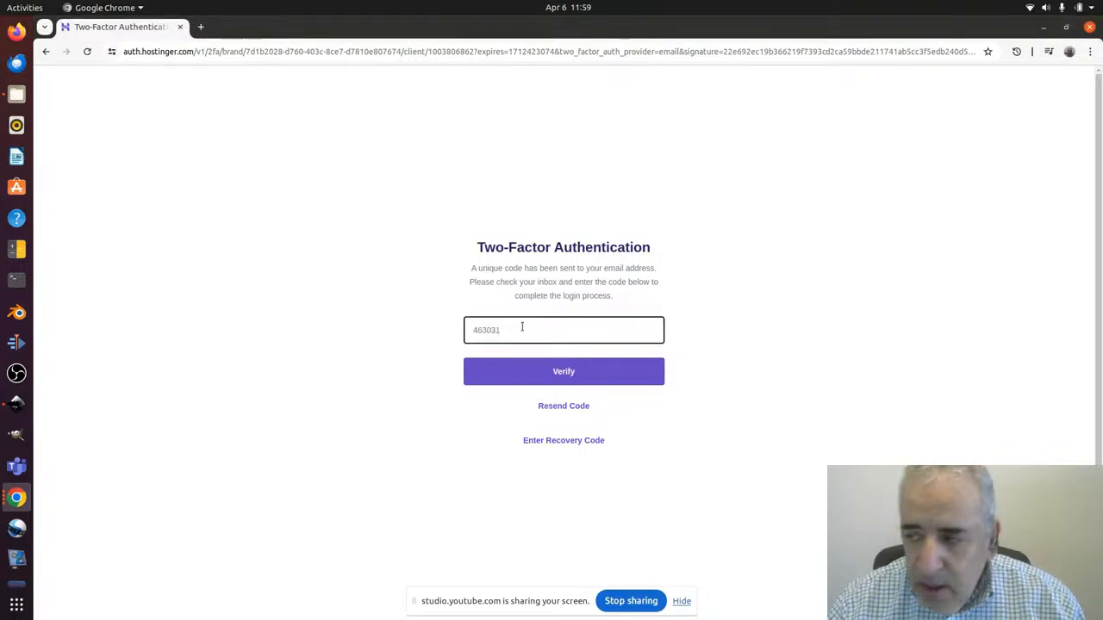
click(565, 378)
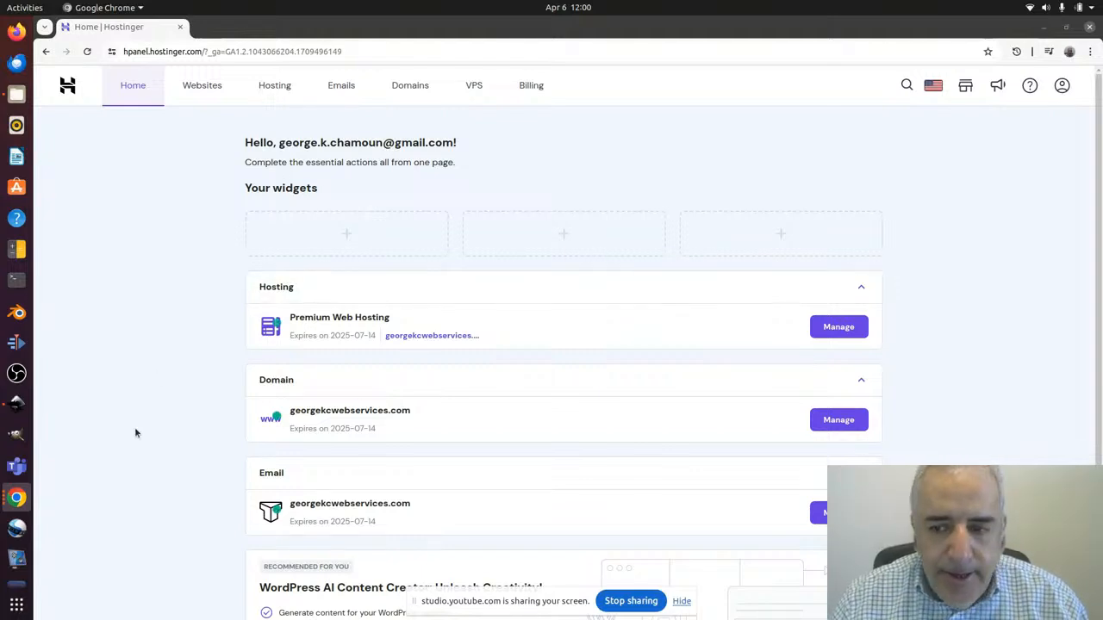
Open the georgekcwebservices.com website in the website builder and look through its website settings and available elements
click(212, 90)
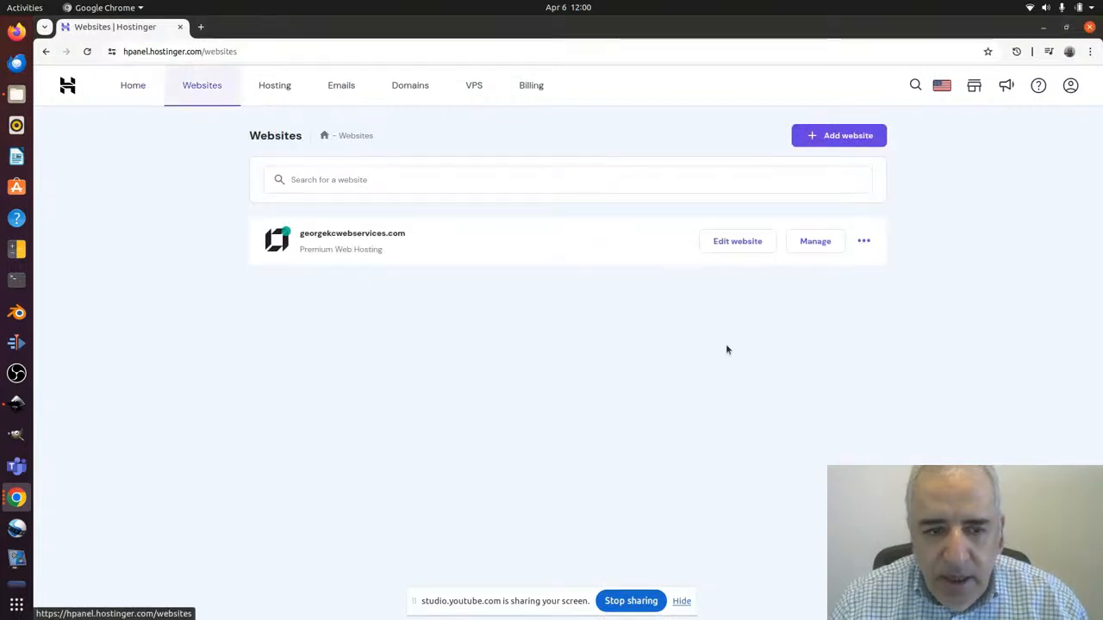
click(802, 250)
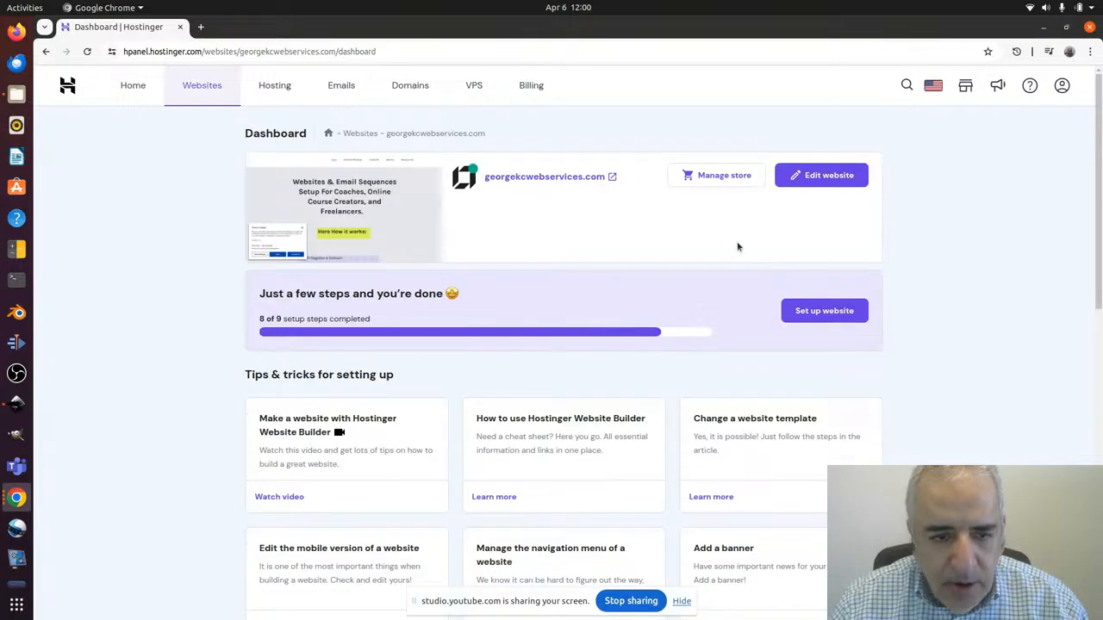
click(798, 177)
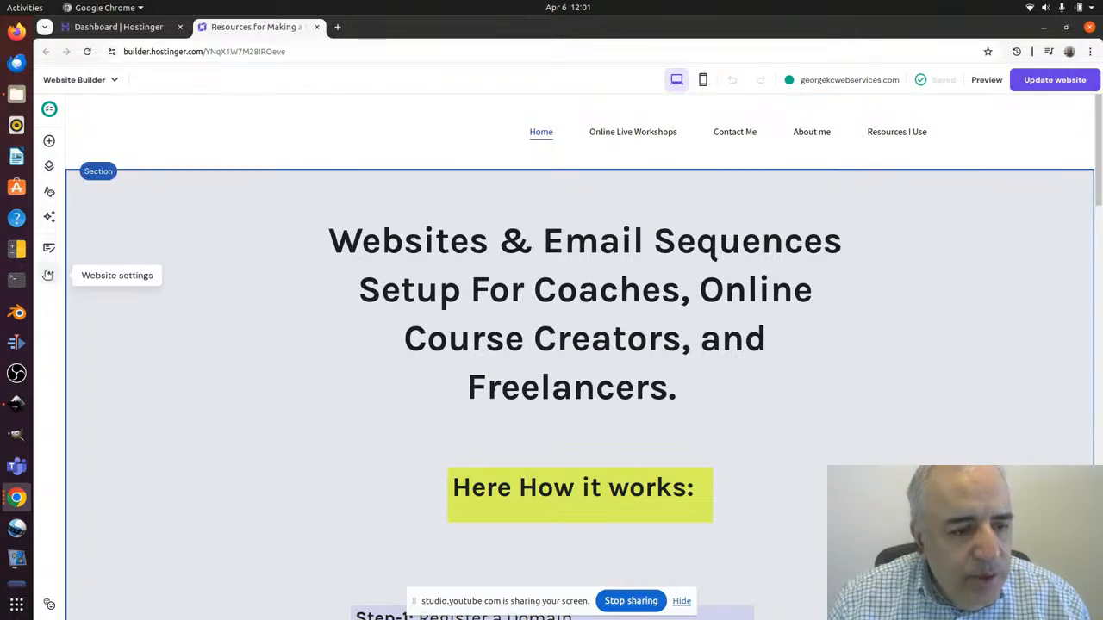
click(49, 275)
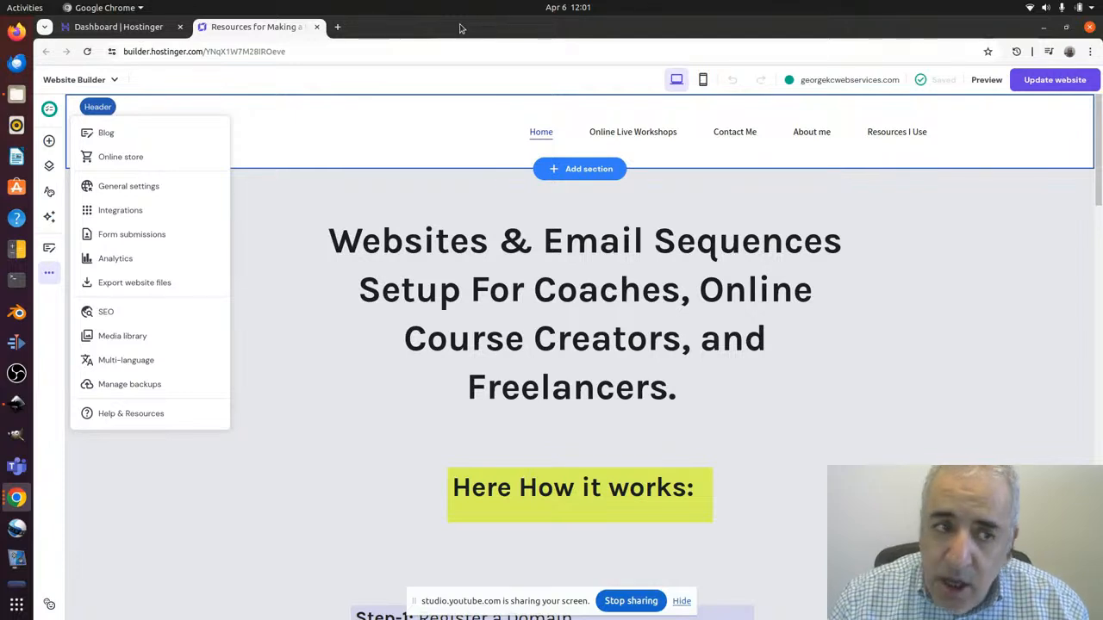
click(49, 141)
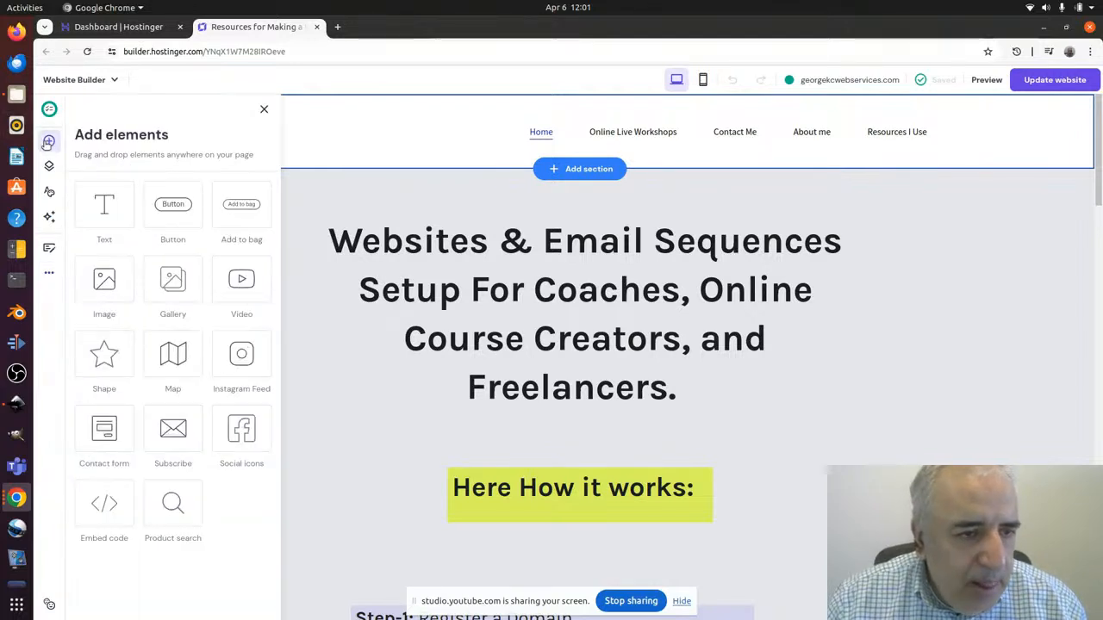
Add a new empty page to the website
click(50, 167)
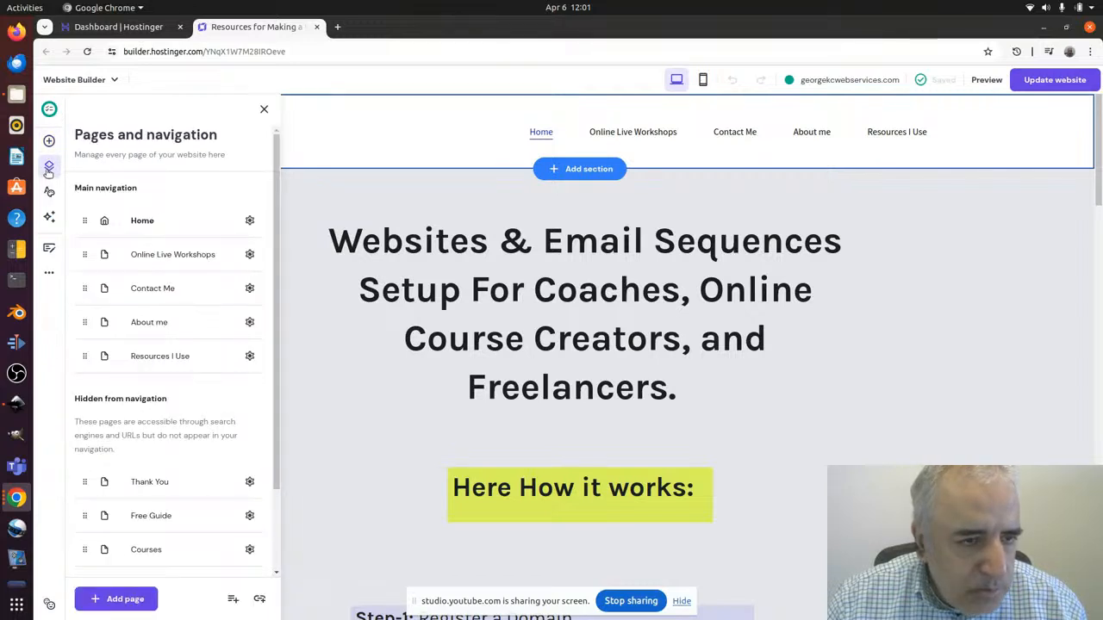
click(49, 169)
click(49, 169)
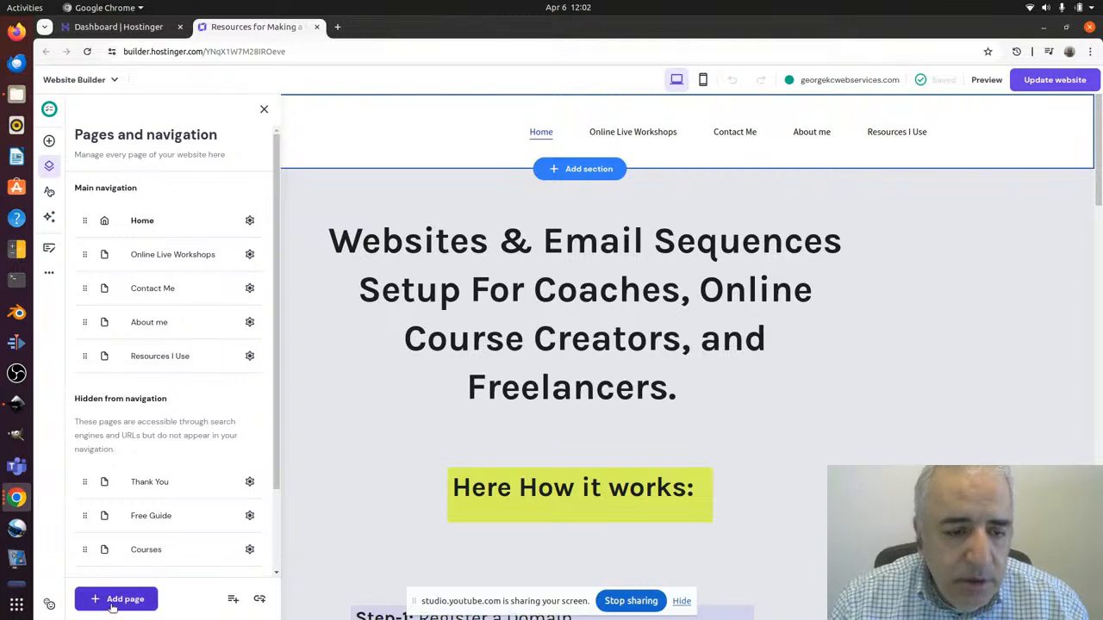
click(112, 603)
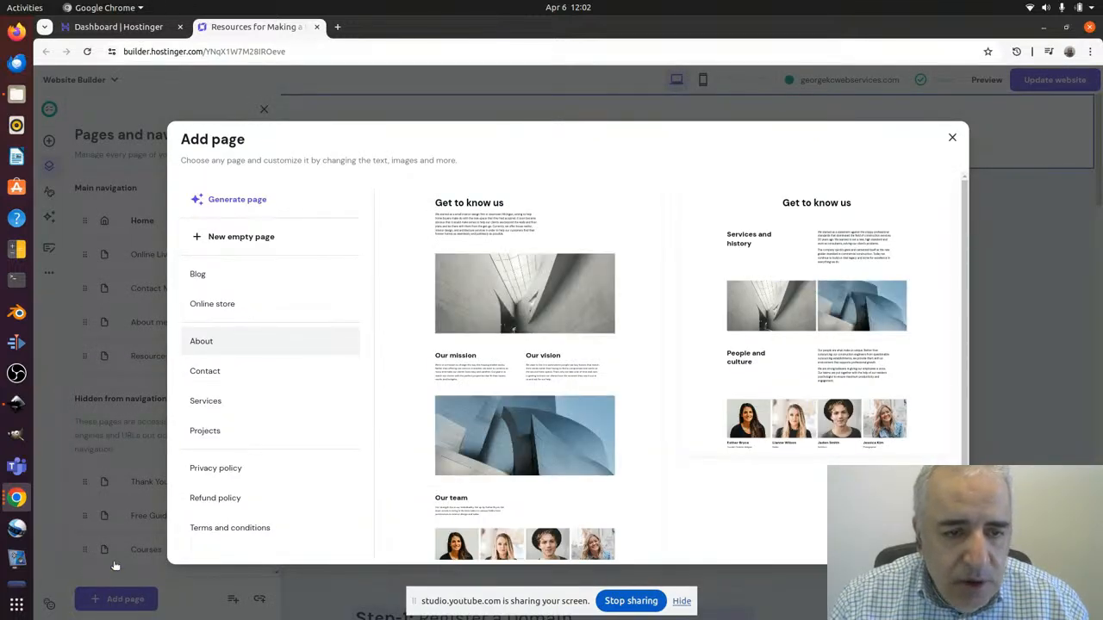
click(232, 246)
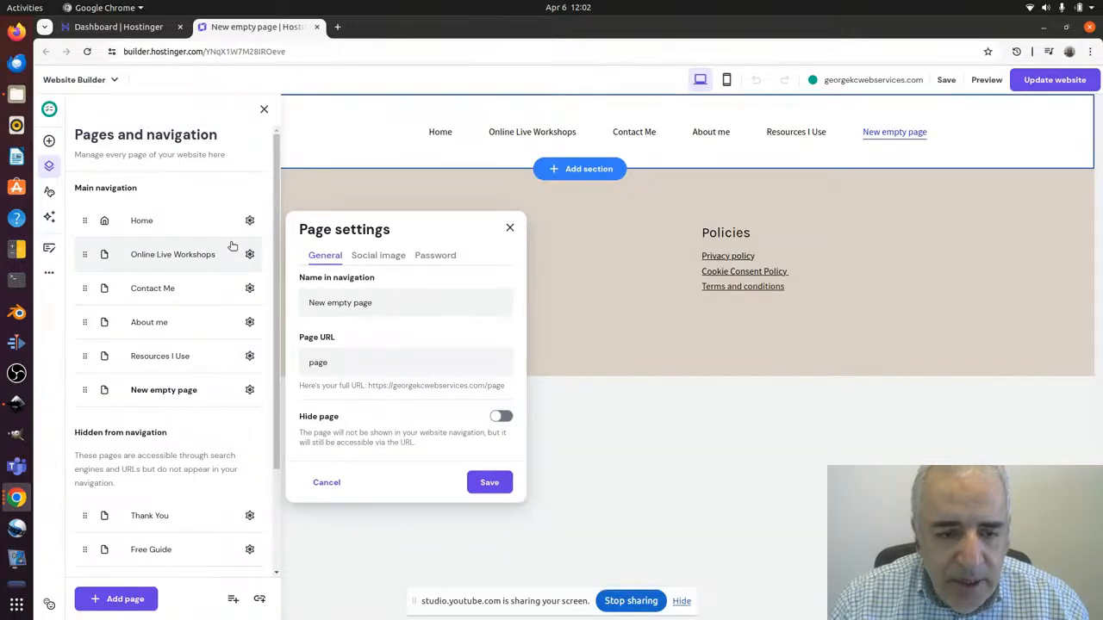
Name the new page "Adding Code Snippet", hide it from the navigation, and save its page settings
drag(376, 303, 304, 306)
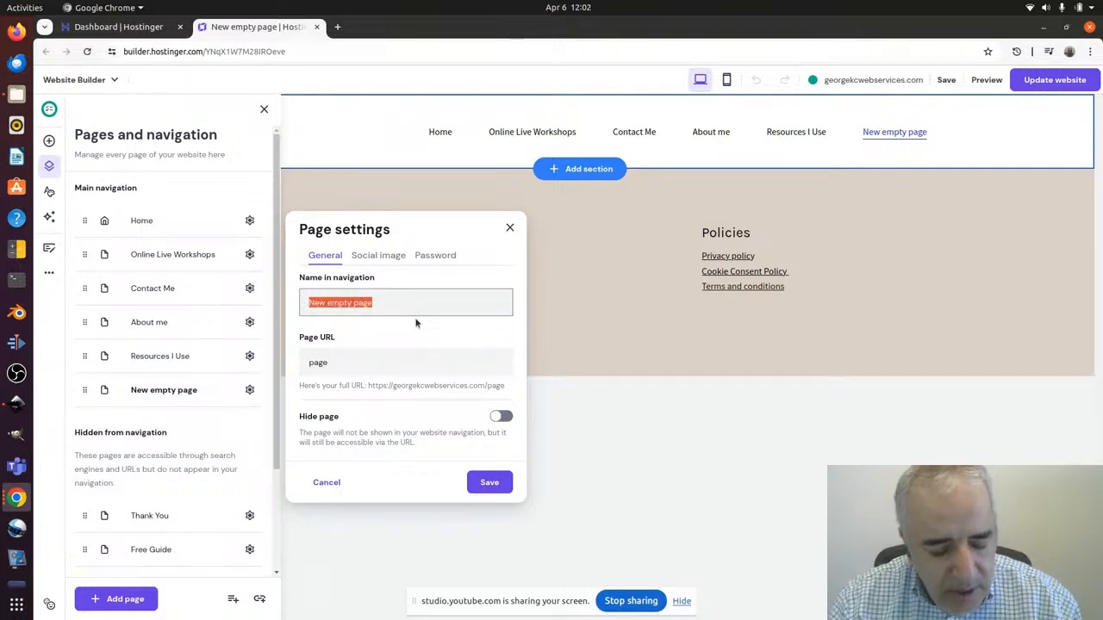
text(Adding)
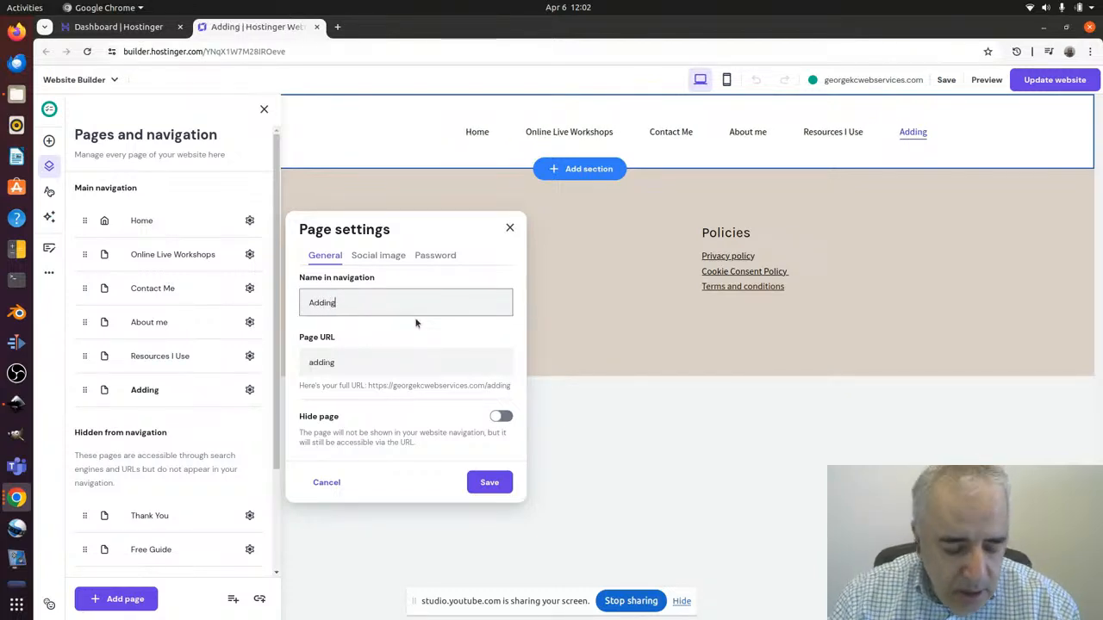
text( Code)
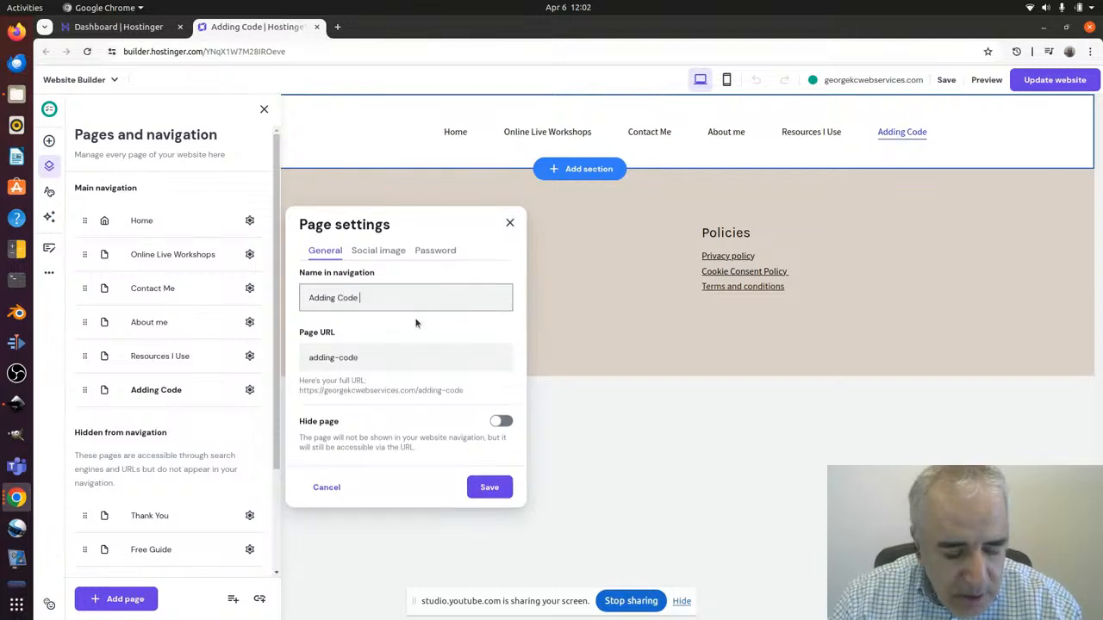
text( Snippet)
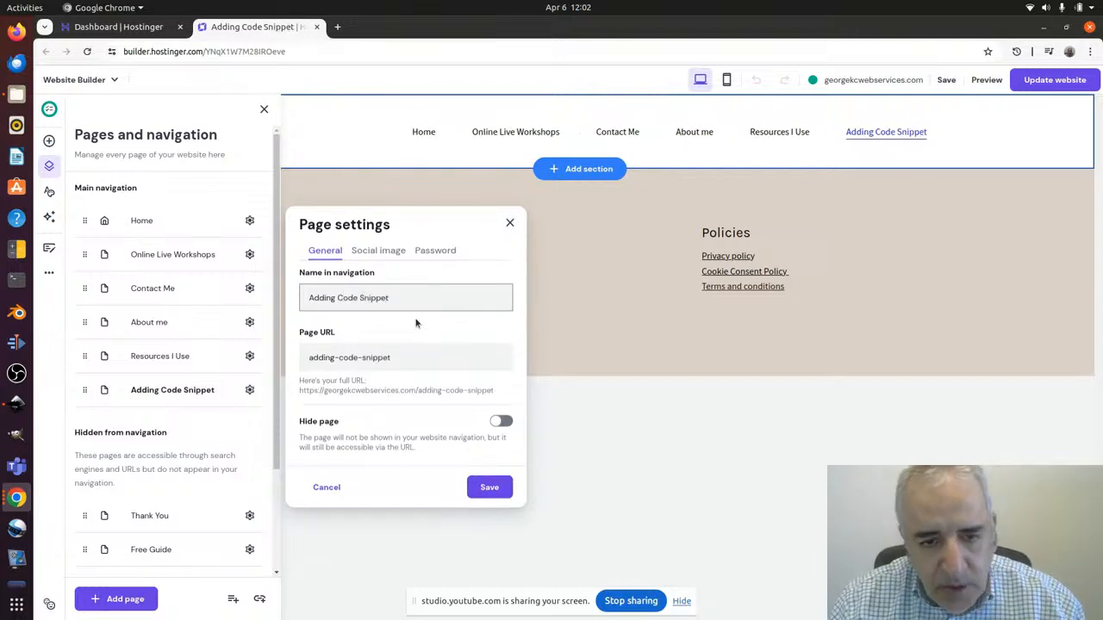
click(501, 422)
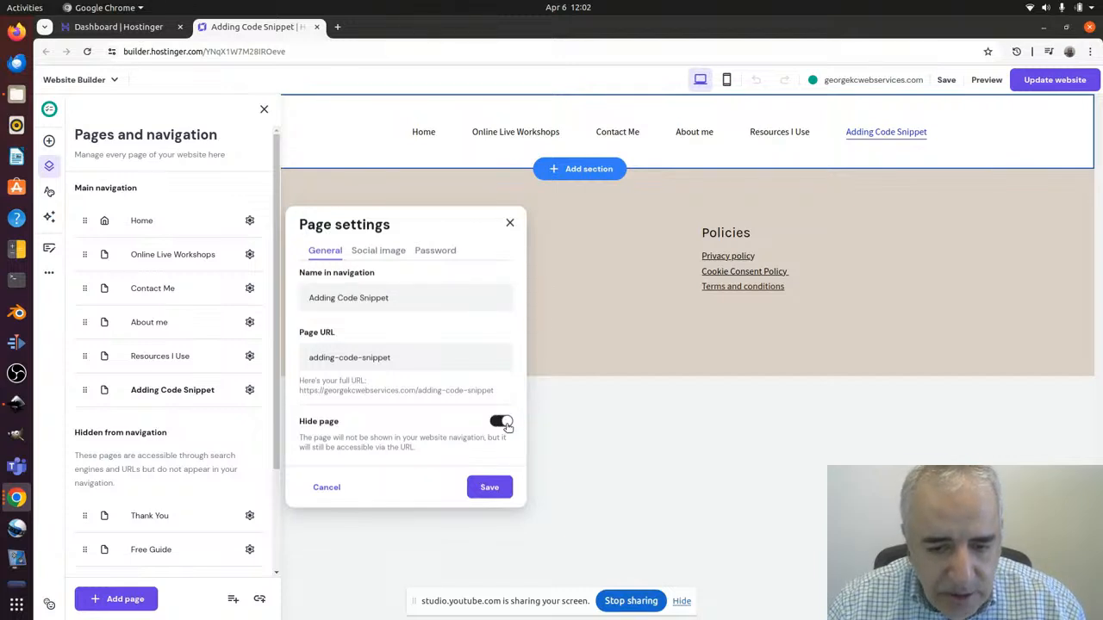
click(488, 487)
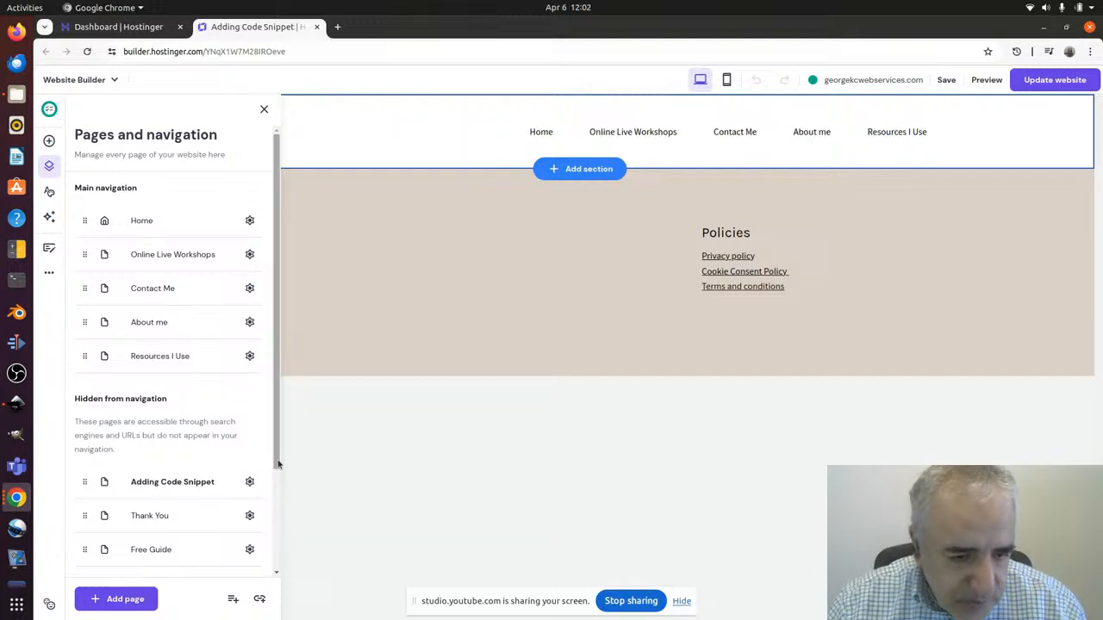
Switch to the hidden Thank You page, and return to the Adding Code Snippet page
drag(279, 463, 277, 570)
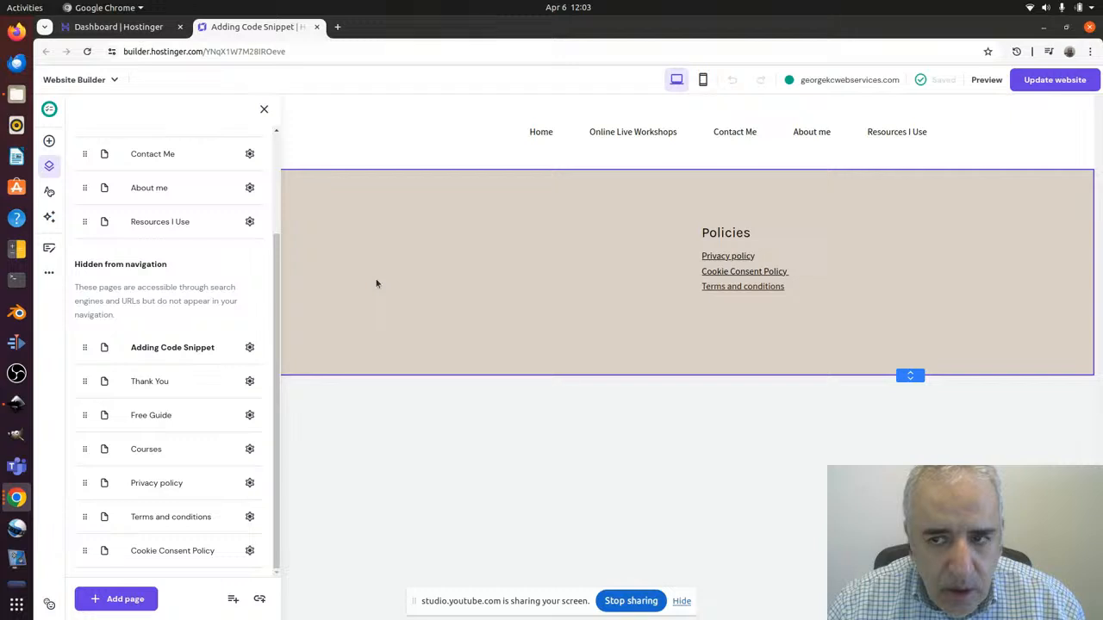
click(136, 385)
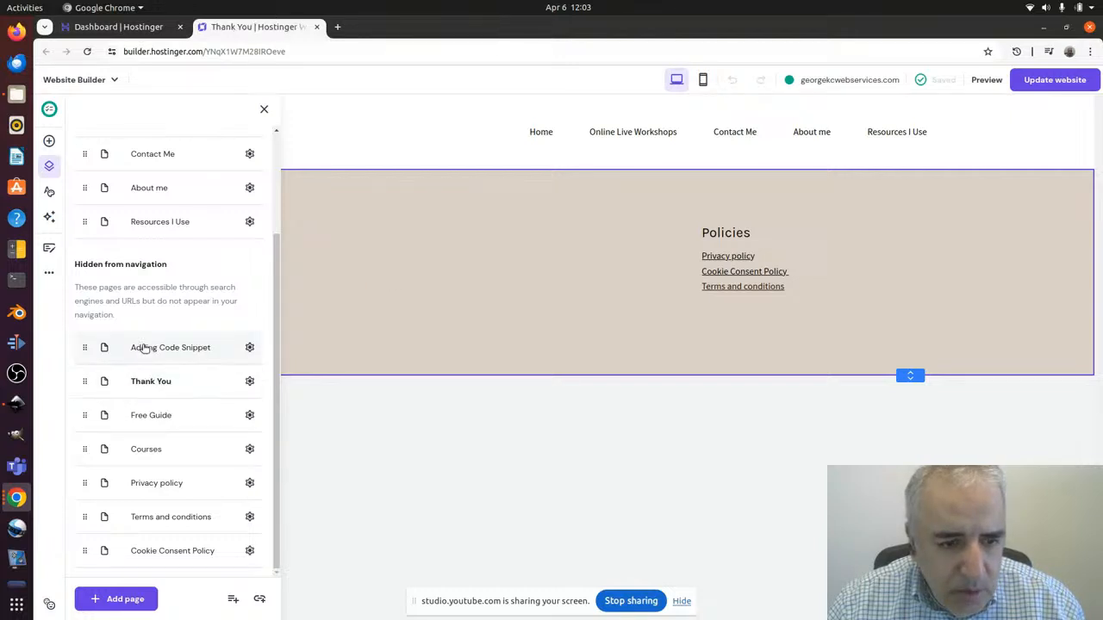
click(144, 348)
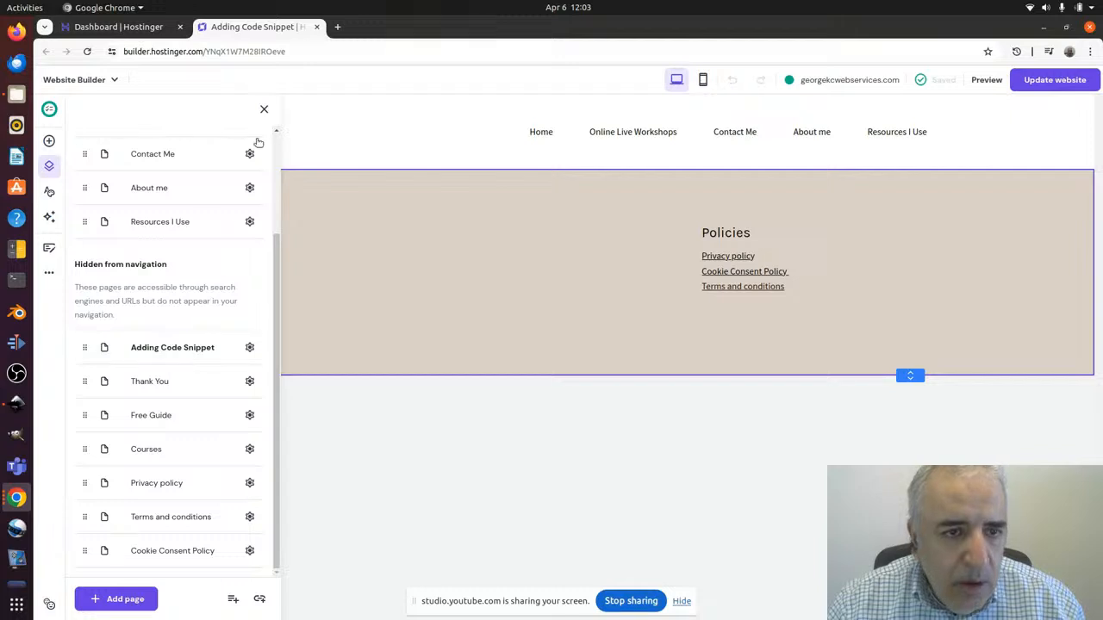
Add a blank section to the Adding Code Snippet page, directly below the header
click(264, 109)
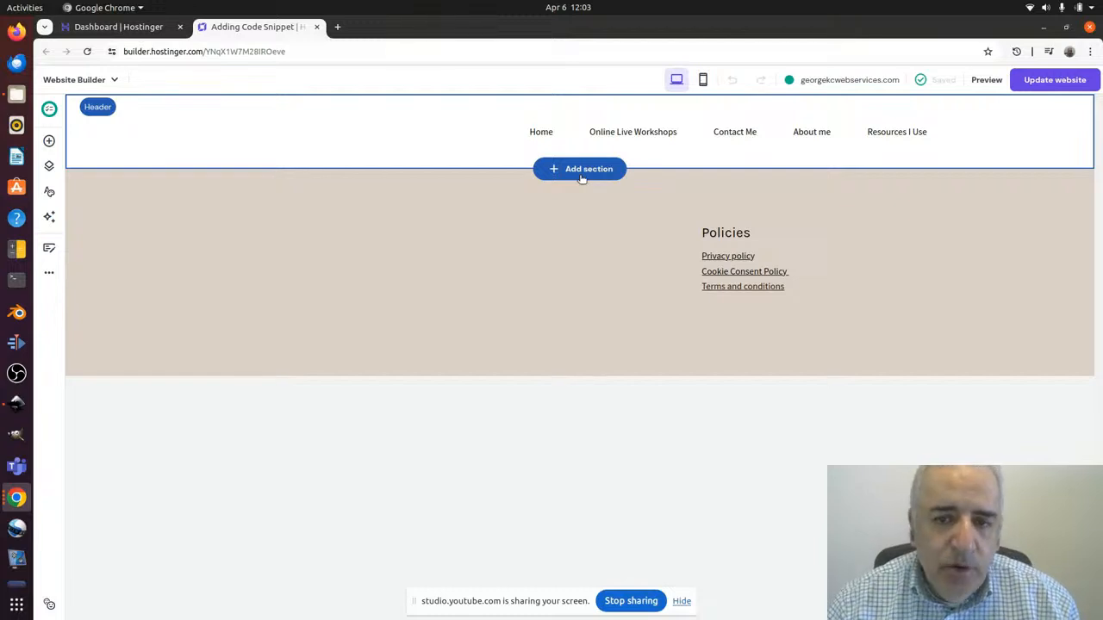
click(576, 168)
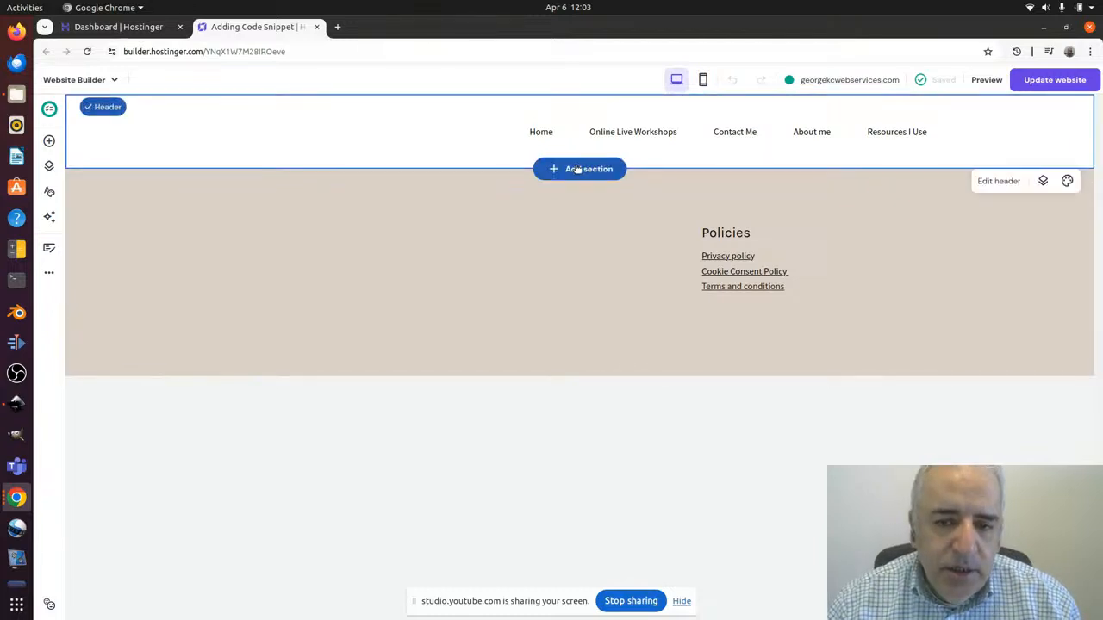
click(576, 169)
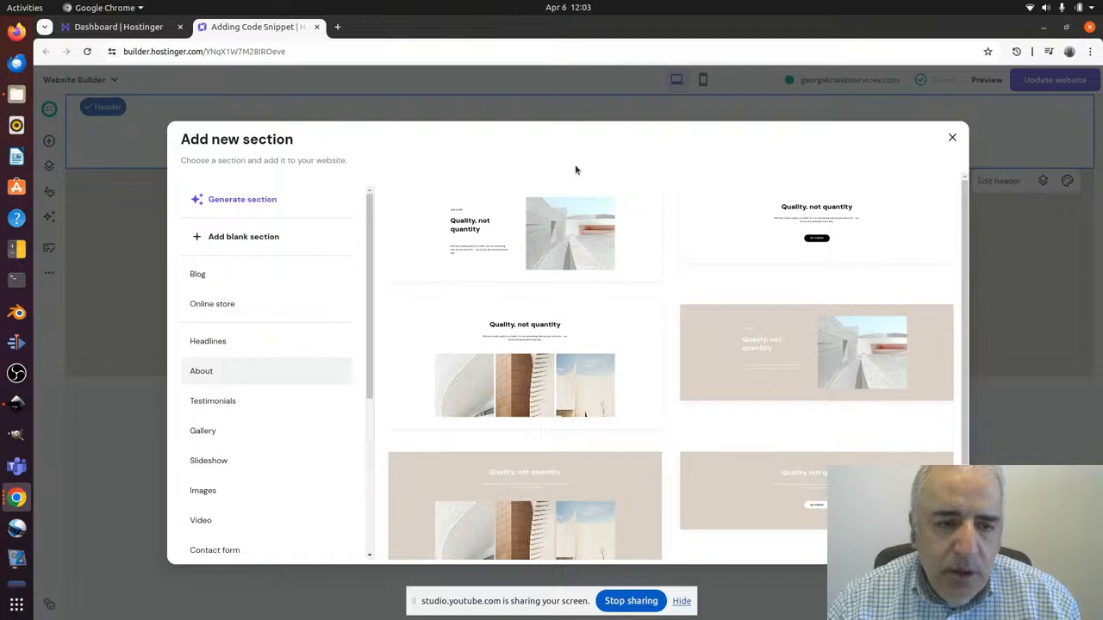
click(226, 244)
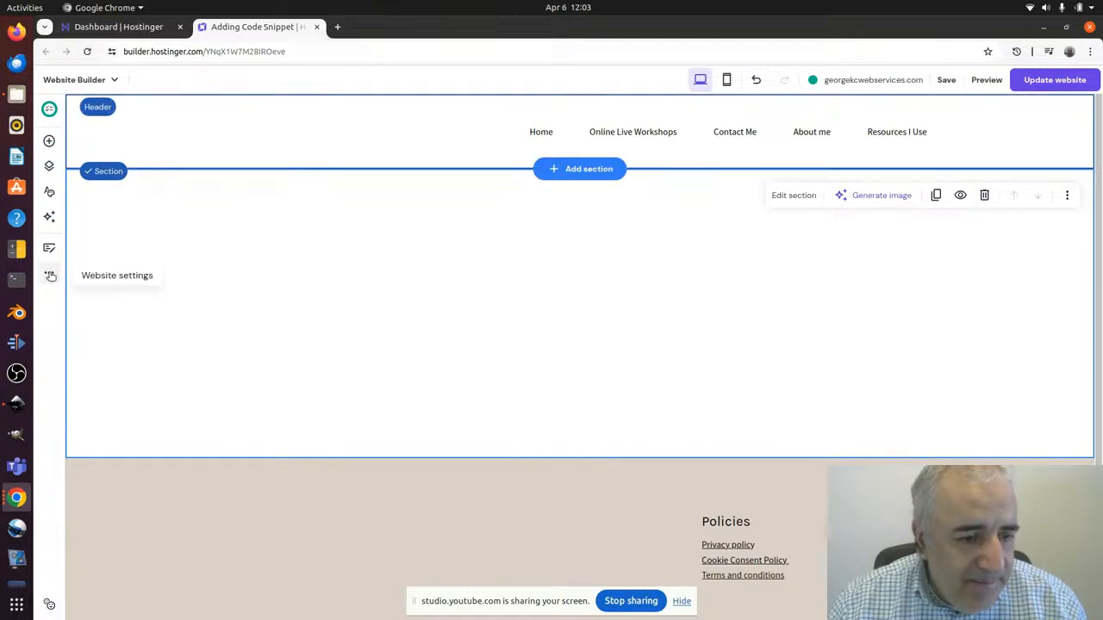
Place an Embed code element near the middle of the blank section and open its code for editing
click(50, 143)
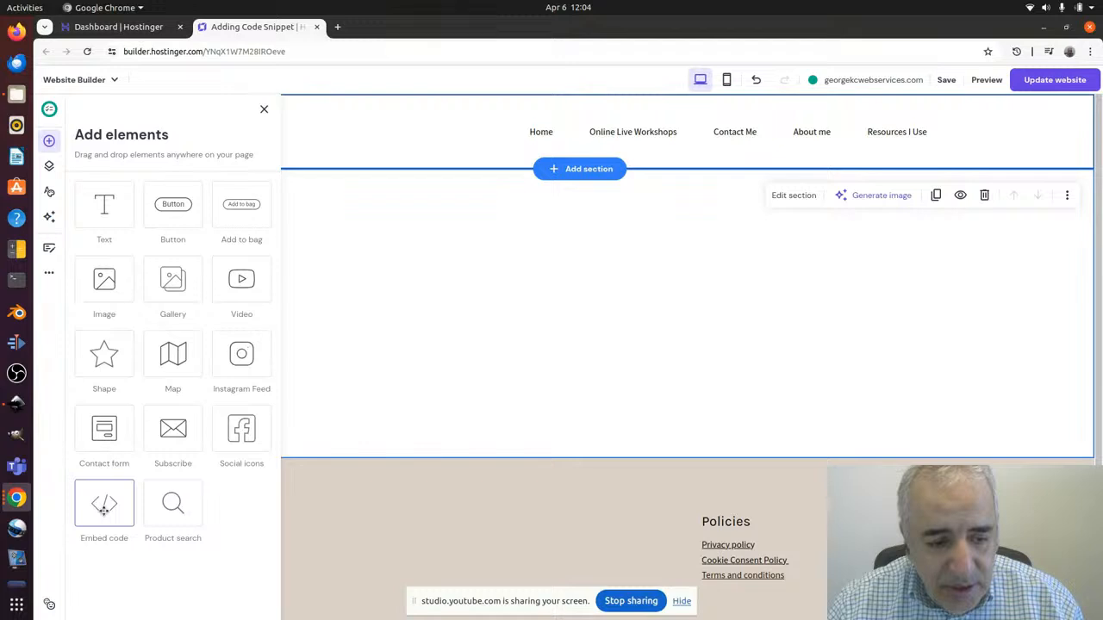
drag(104, 509, 588, 308)
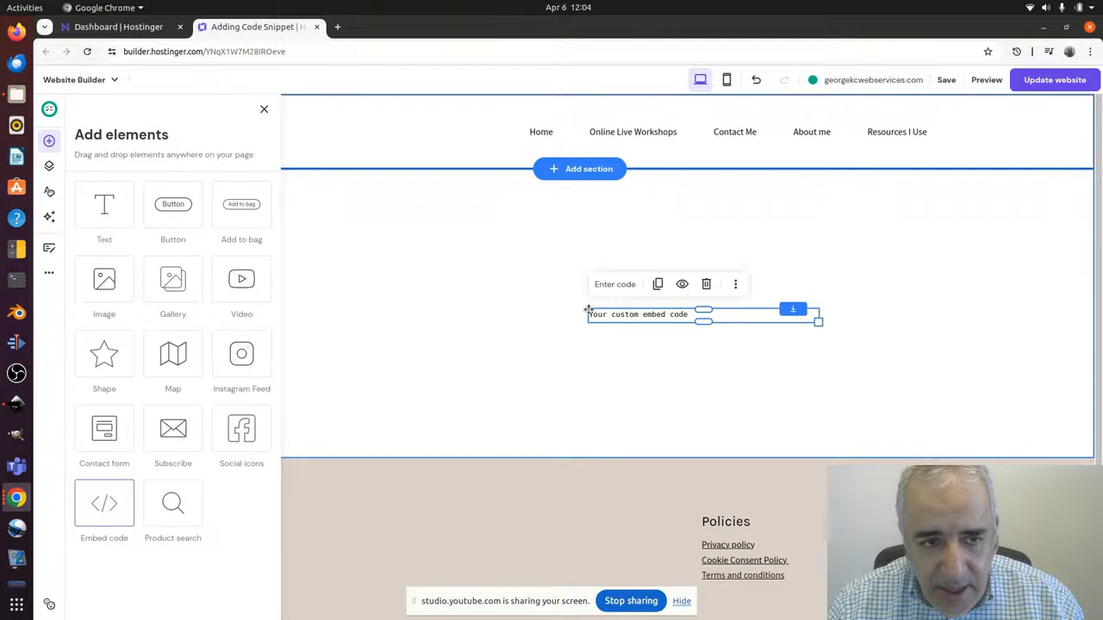
click(264, 109)
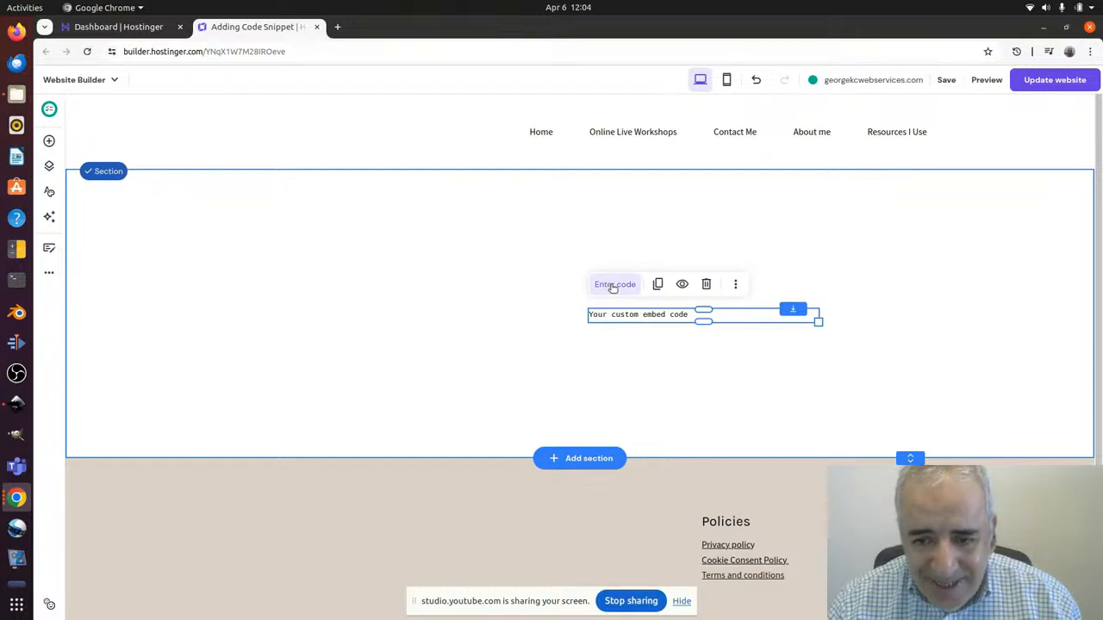
click(613, 285)
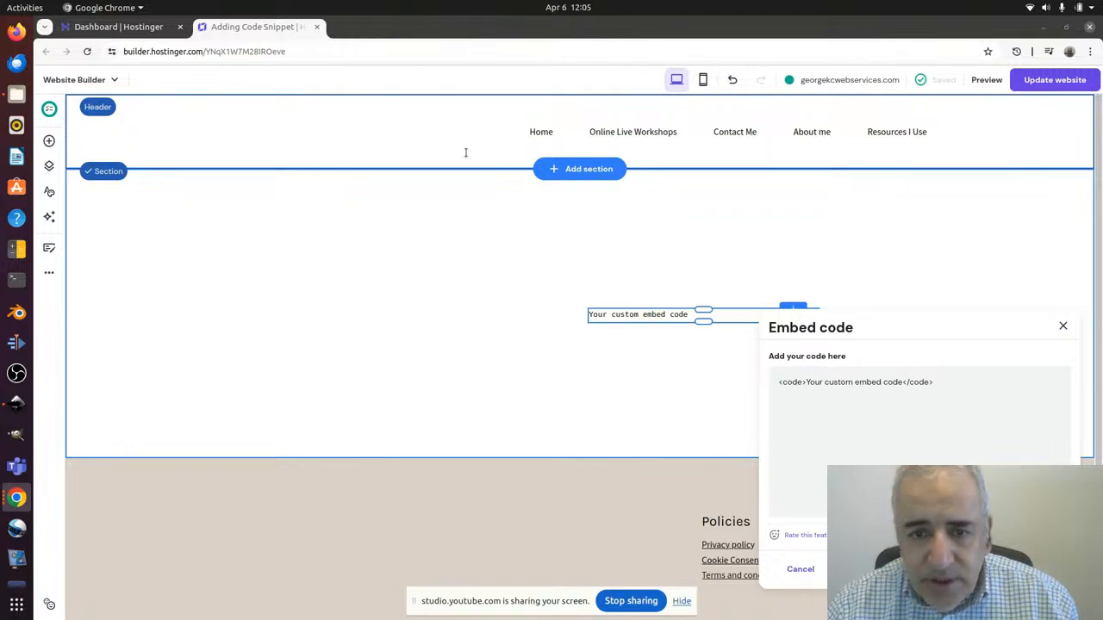
Switch to the AWeber sign up forms window, preview My Web Form 3 in a widened preview window, and close the preview
key(alt+Tab)
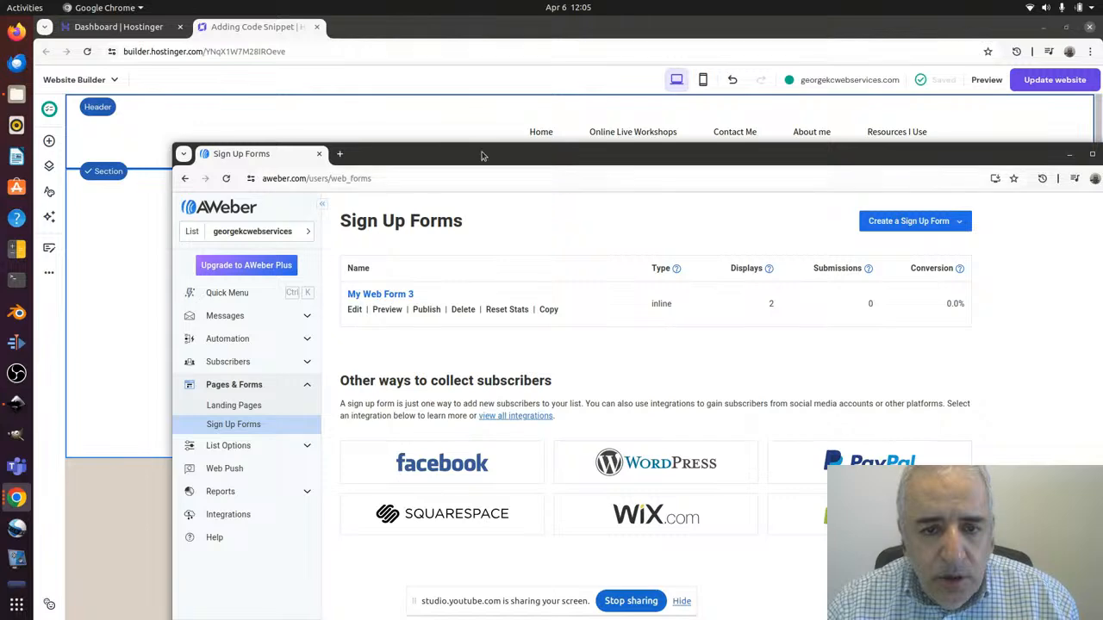
drag(480, 155, 430, 68)
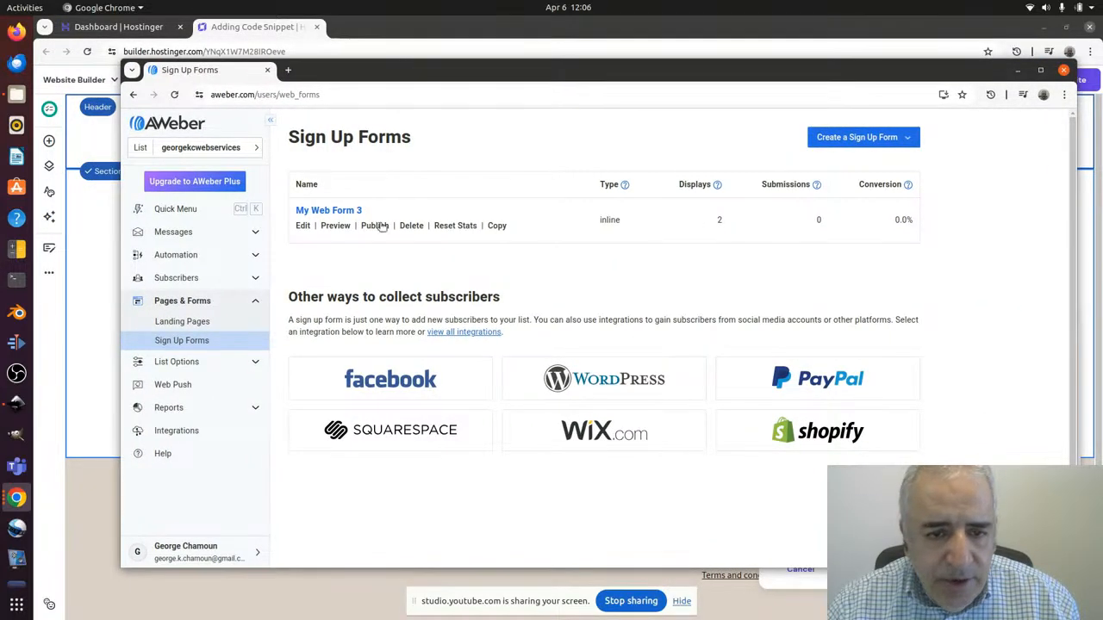
click(331, 227)
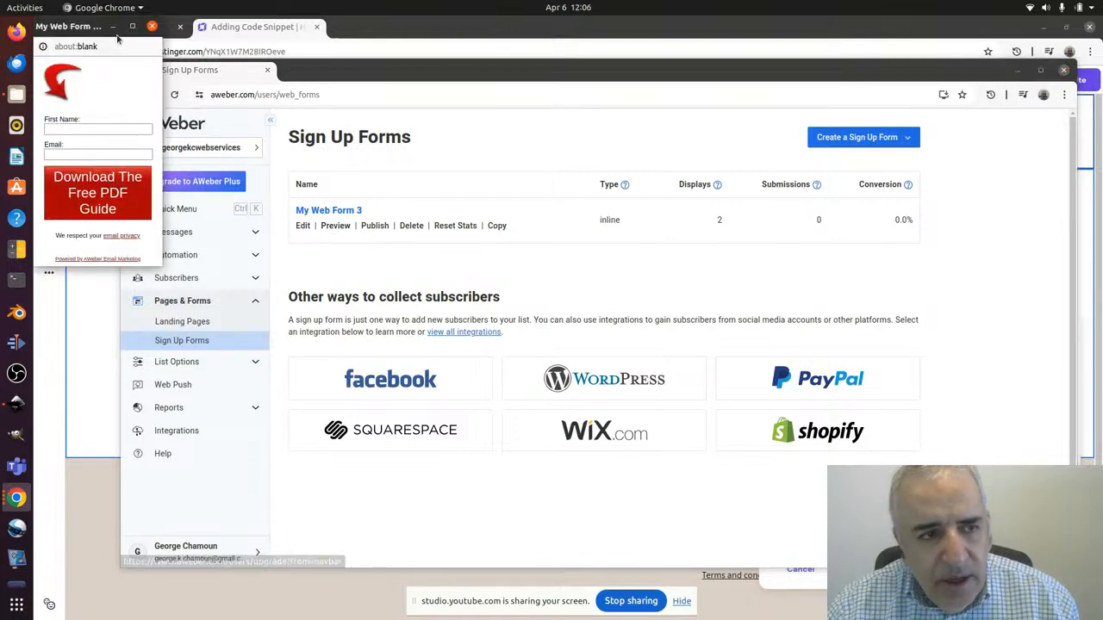
drag(89, 40, 544, 142)
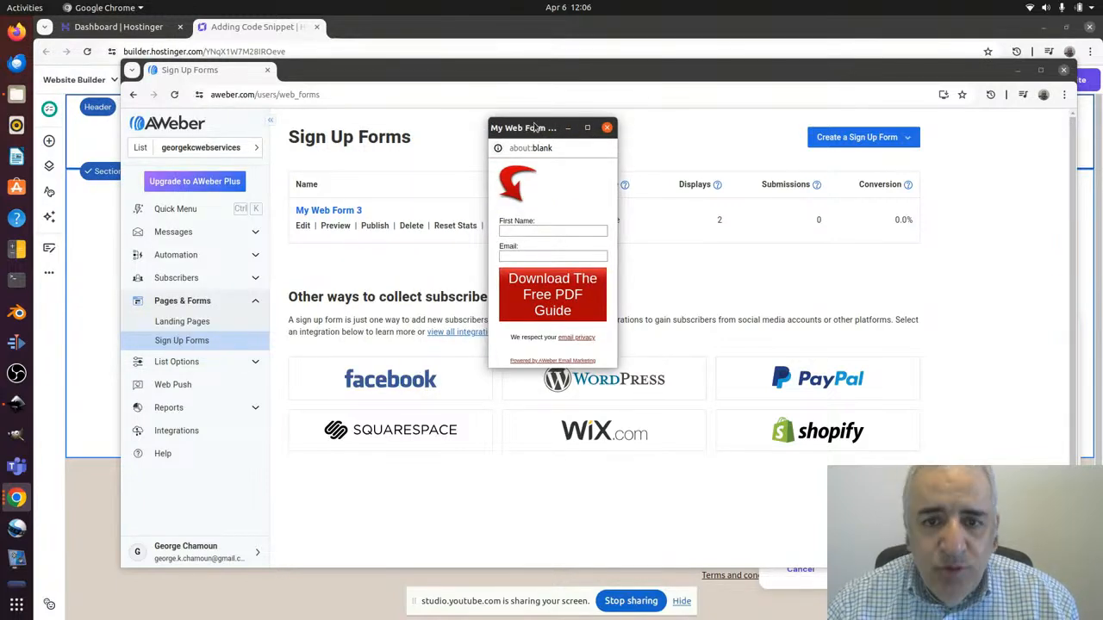
drag(536, 126, 482, 124)
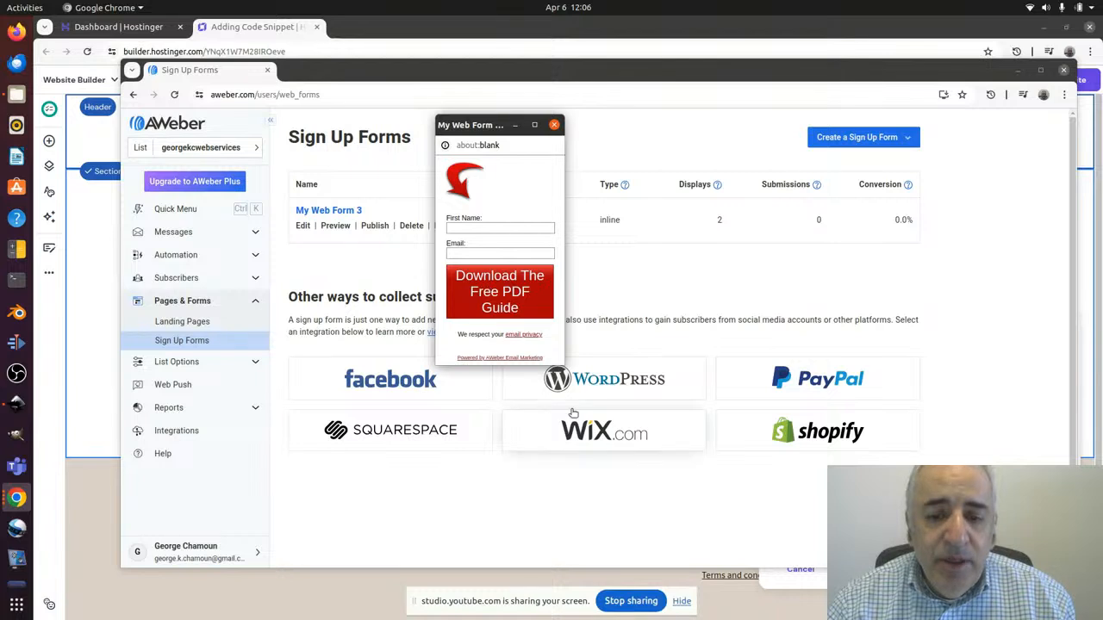
drag(565, 364, 621, 364)
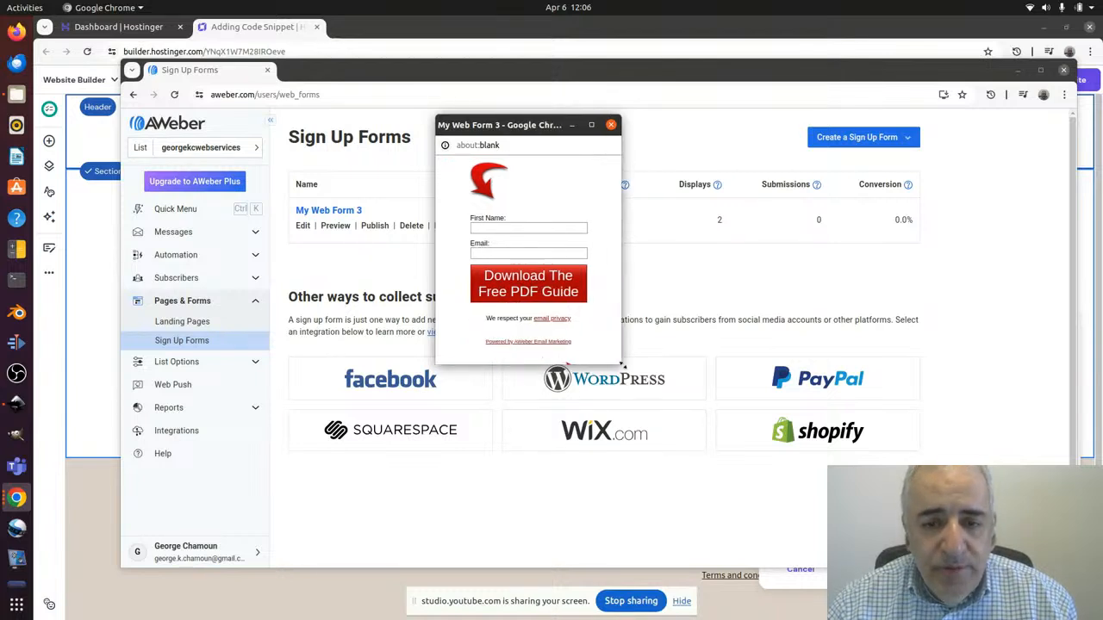
click(610, 126)
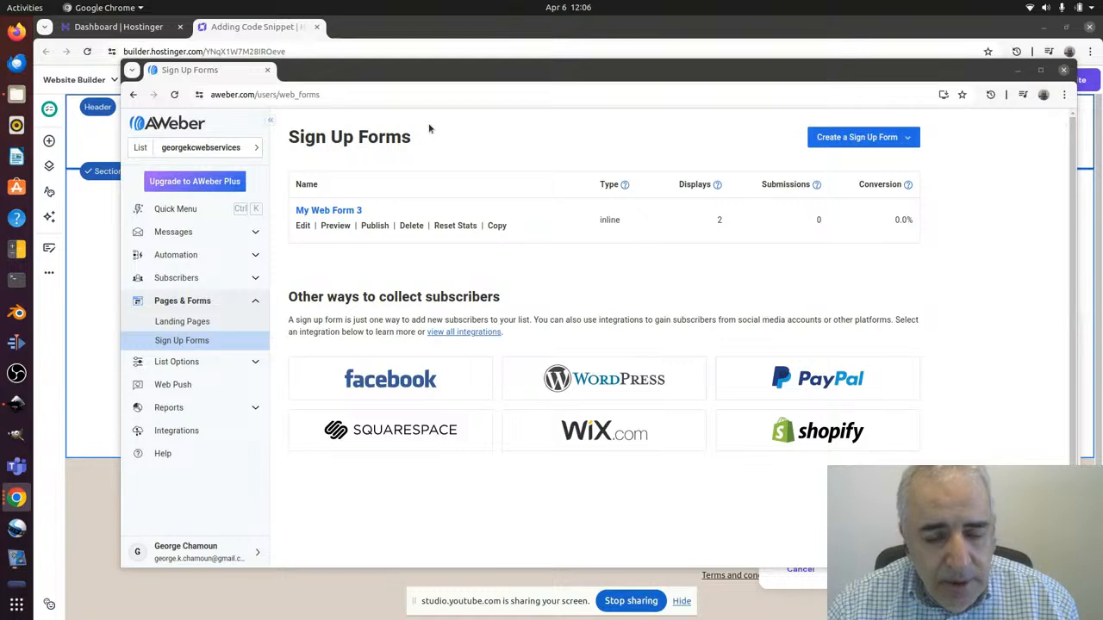
Choose to publish My Web Form 3 with the I Will Install My Form option and copy its full Javascript snippet
click(372, 226)
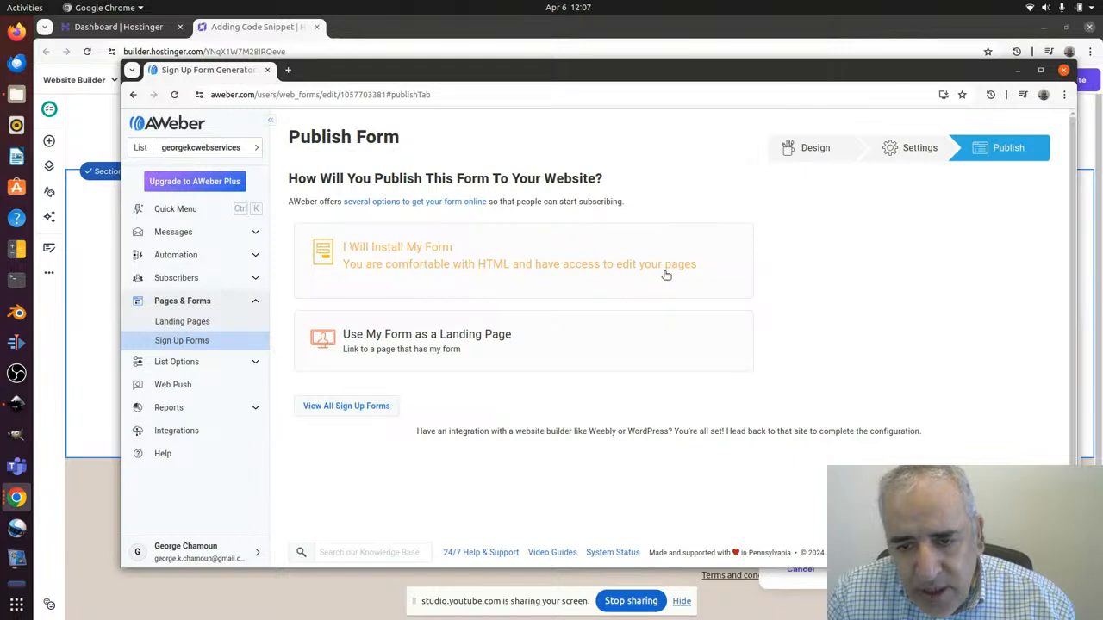
click(412, 260)
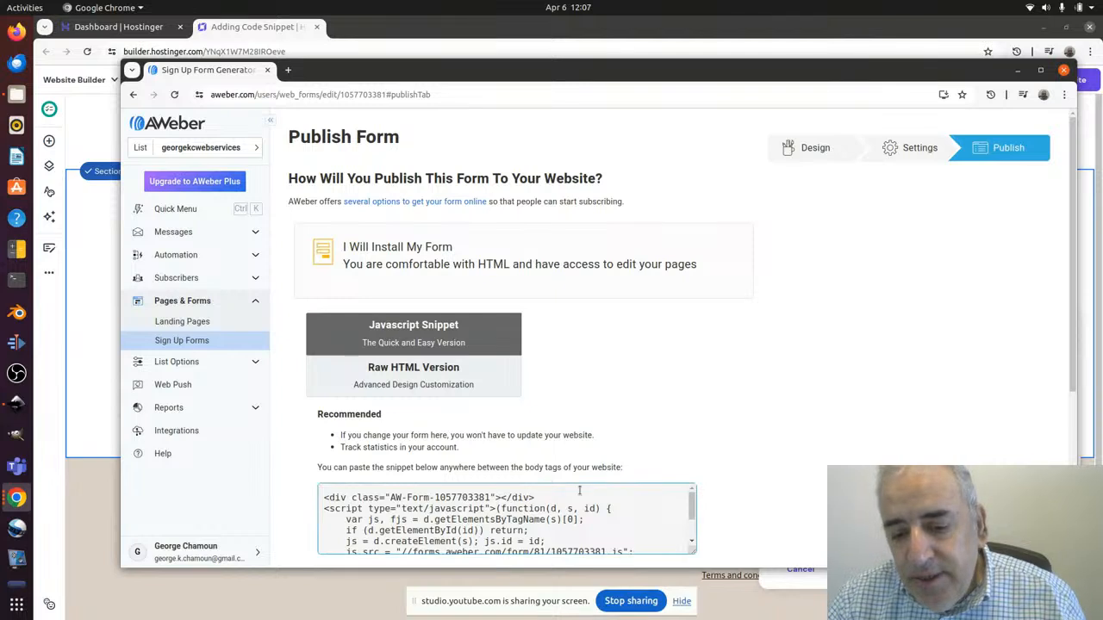
click(405, 506)
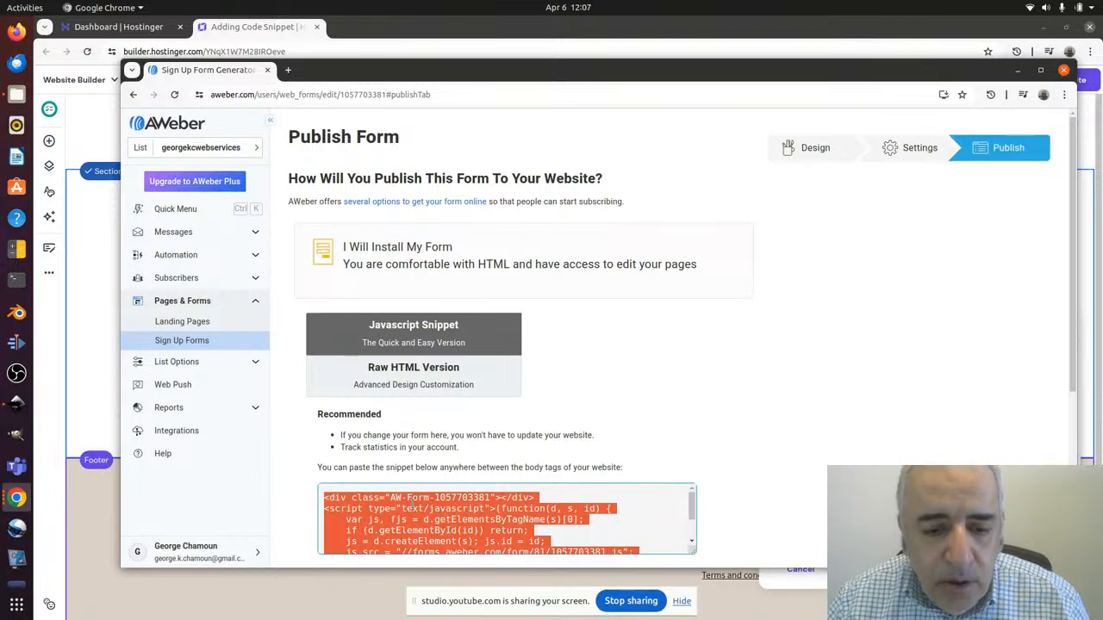
right_click(414, 508)
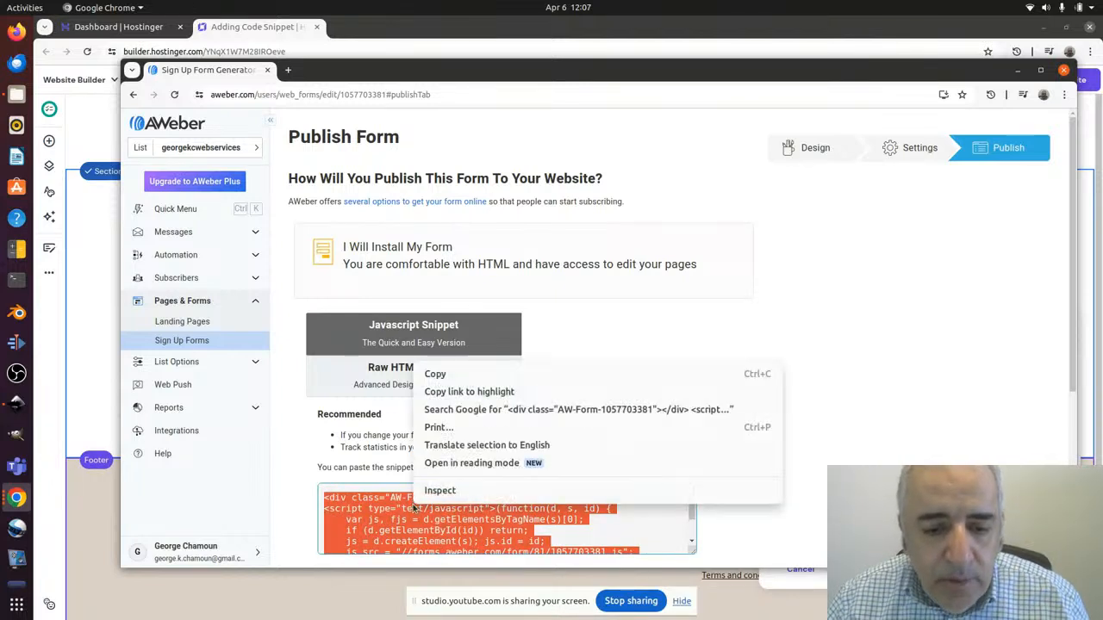
click(440, 375)
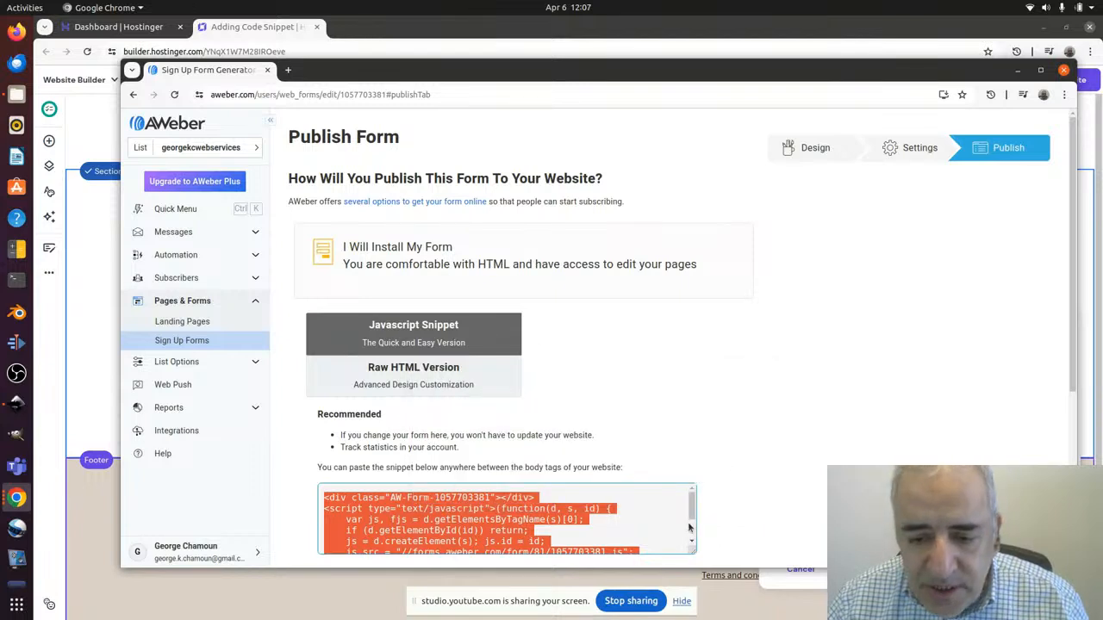
mouse_move(694, 502)
mouse_down()
mouse_move(695, 533)
mouse_move(694, 507)
mouse_up()
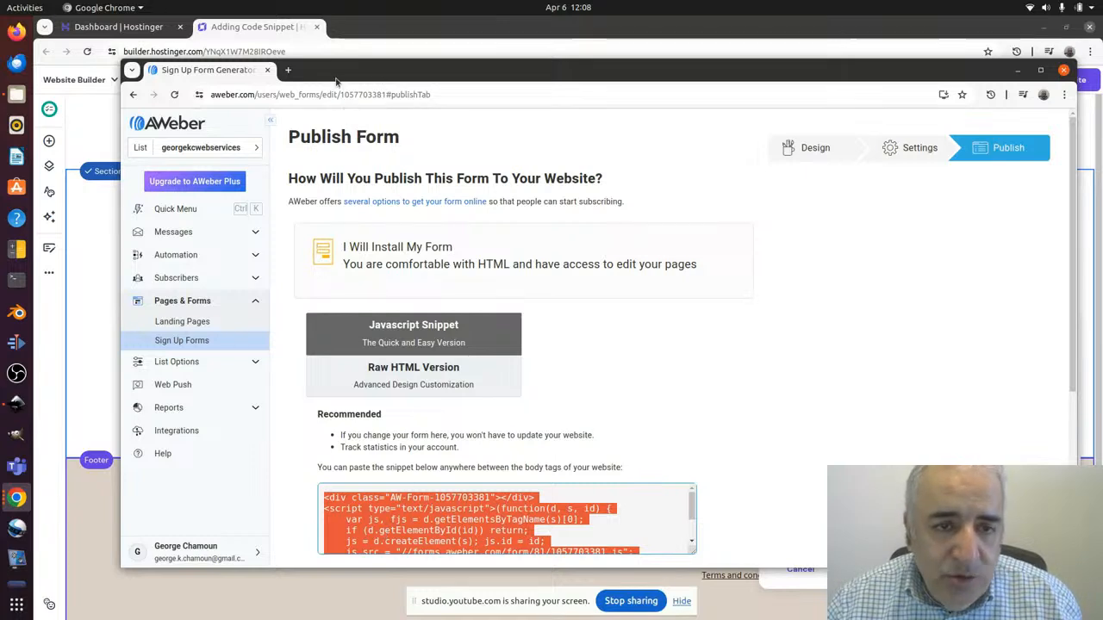
Return to the website builder's Embed code dialog and delete the placeholder text between the opening and closing code tags
drag(319, 76, 1102, 104)
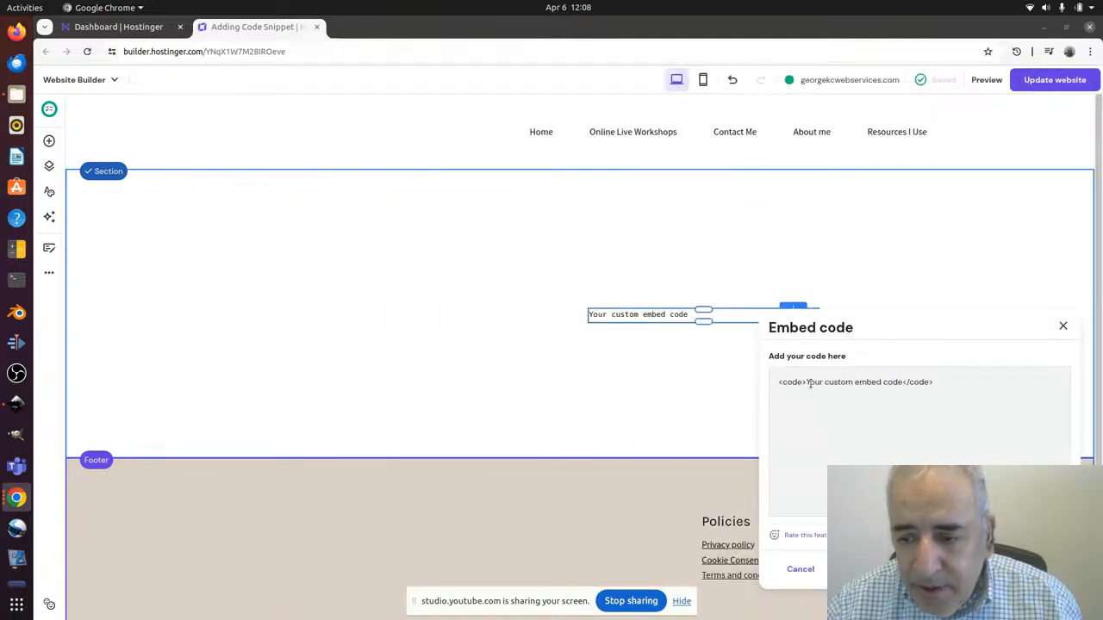
click(902, 385)
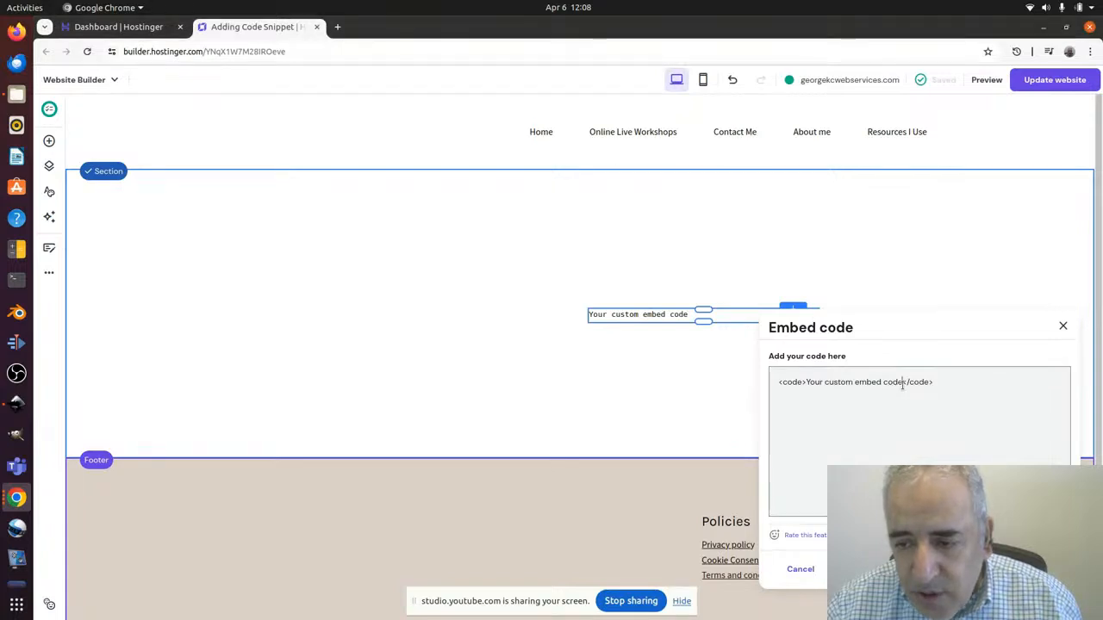
key(BackSpace)
key(BackSpace)
key(BackSpace)
key(BackSpace)
key(BackSpace)
key(BackSpace)
key(BackSpace)
key(BackSpace)
key(BackSpace)
key(BackSpace)
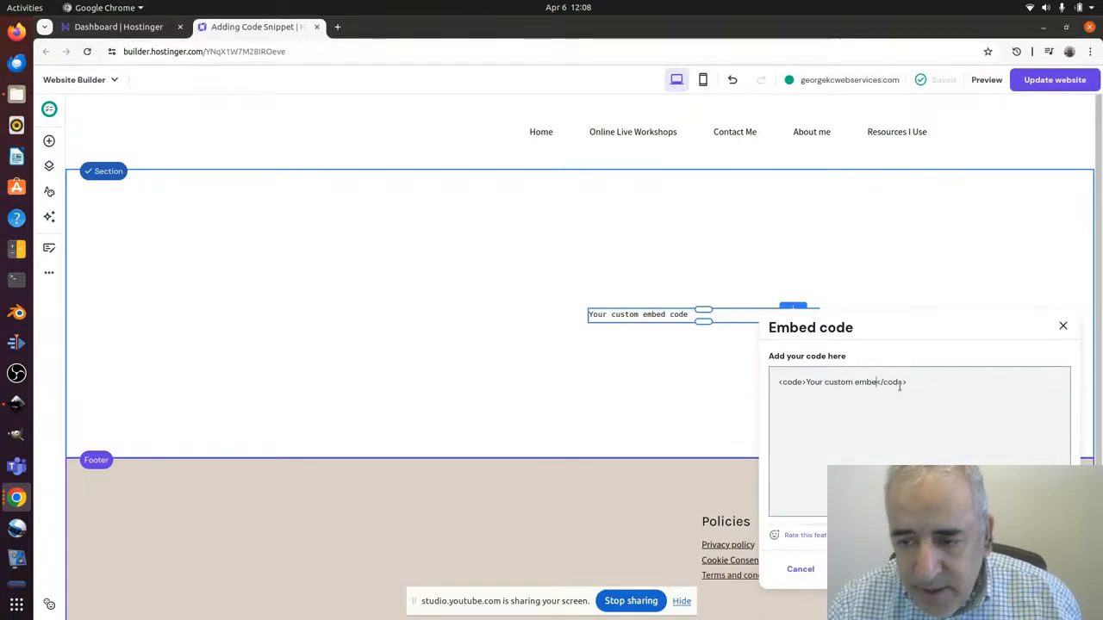
key(BackSpace)
key(BackSpace)
key(BackSpace)
key(BackSpace)
key(BackSpace)
key(BackSpace)
key(BackSpace)
key(BackSpace)
key(BackSpace)
key(BackSpace)
key(BackSpace)
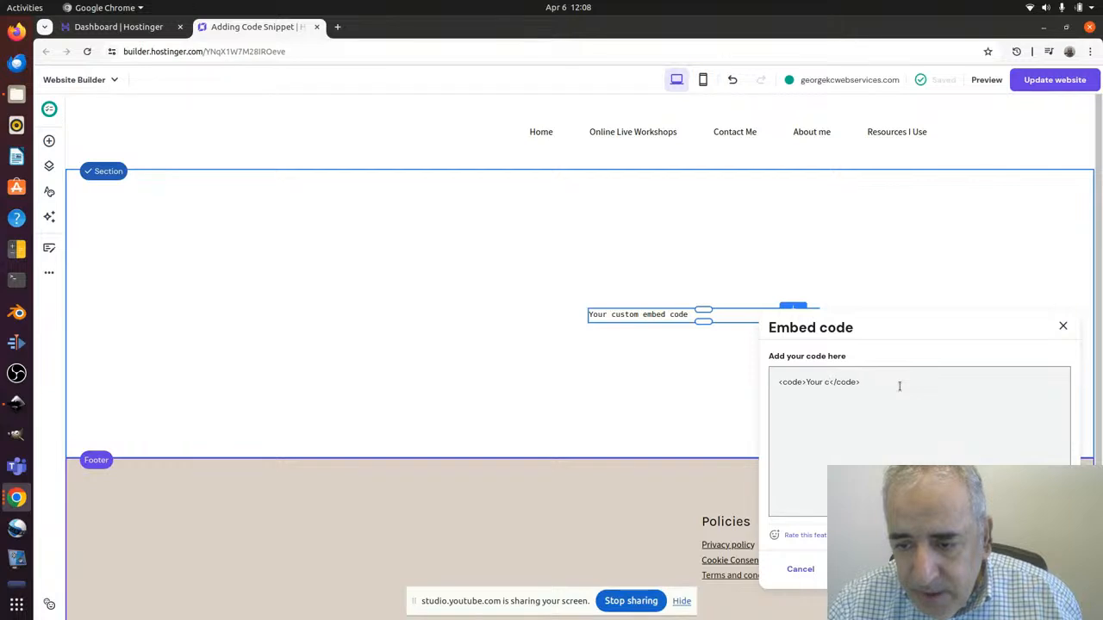
key(BackSpace)
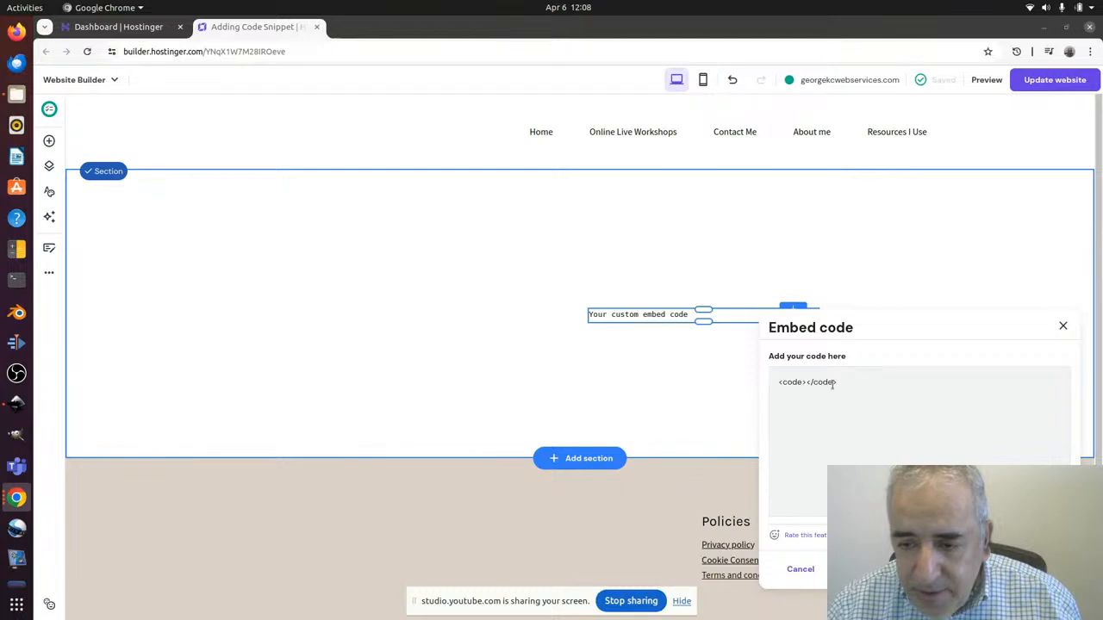
Paste the copied AWeber Javascript snippet between the code tags and save the embed code
click(806, 384)
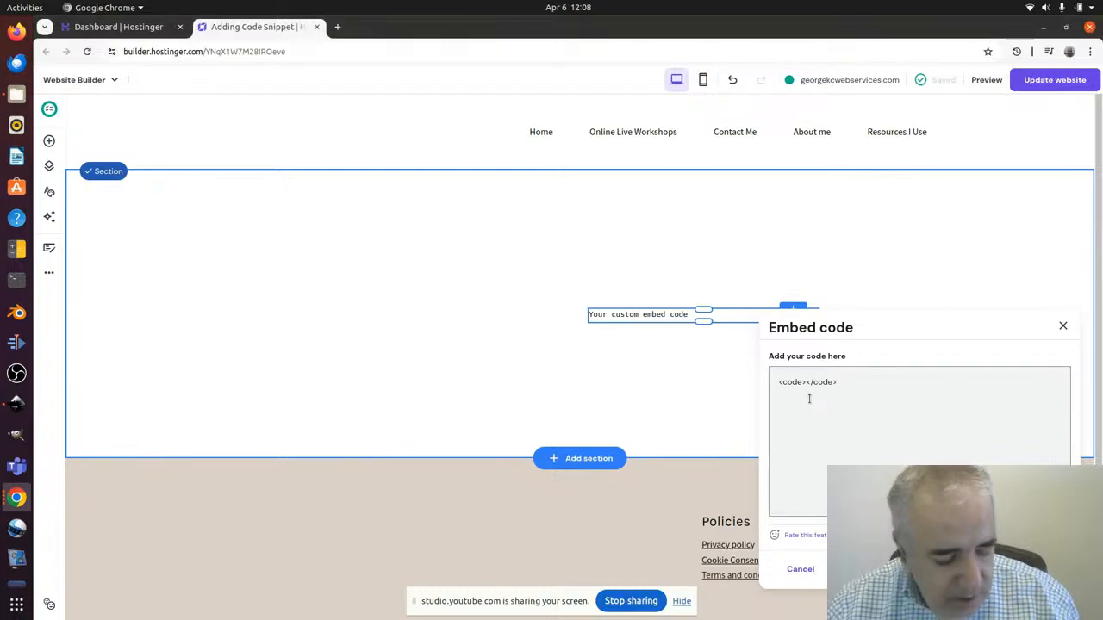
key(ctrl+v)
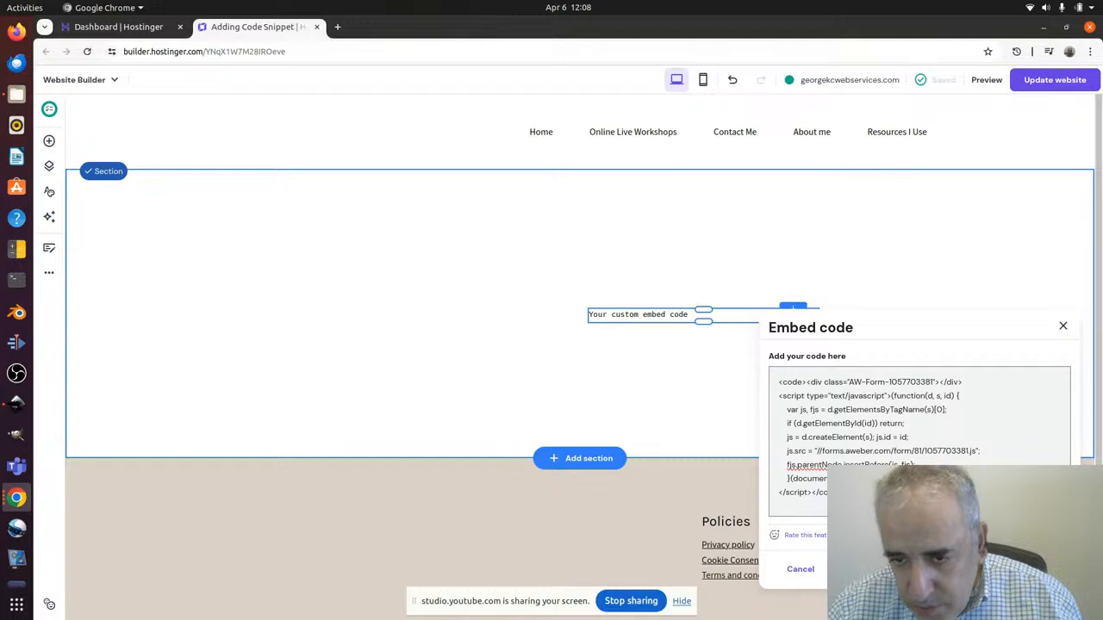
click(1025, 569)
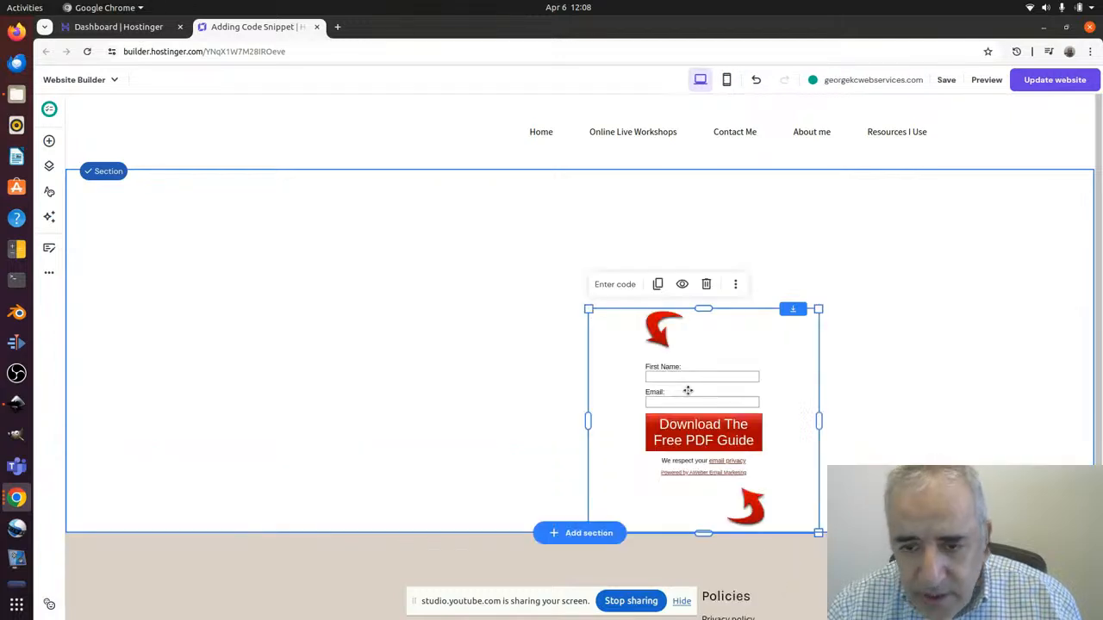
Move the embedded sign-up form up to the horizontal centre of the section, leaving a small gap above the footer
drag(698, 418, 534, 355)
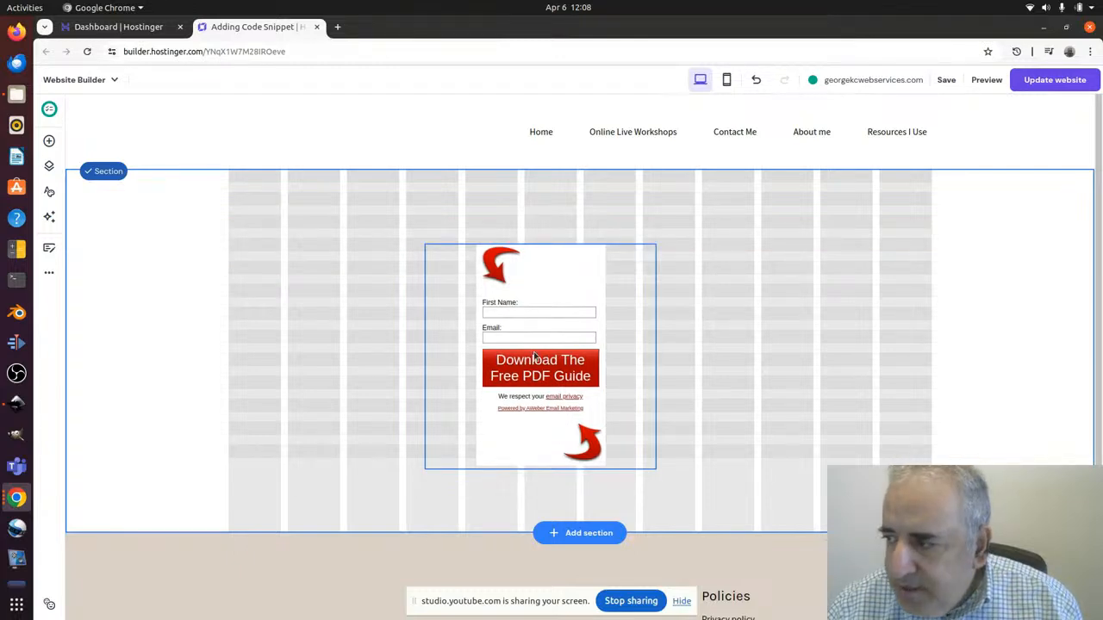
drag(534, 355, 534, 355)
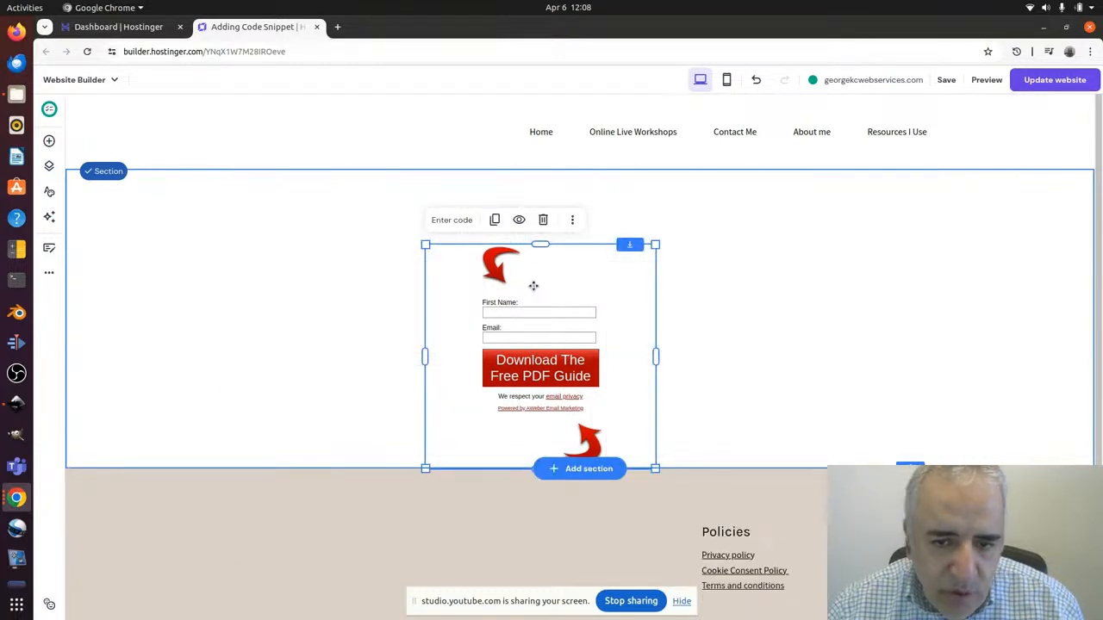
drag(534, 284, 536, 271)
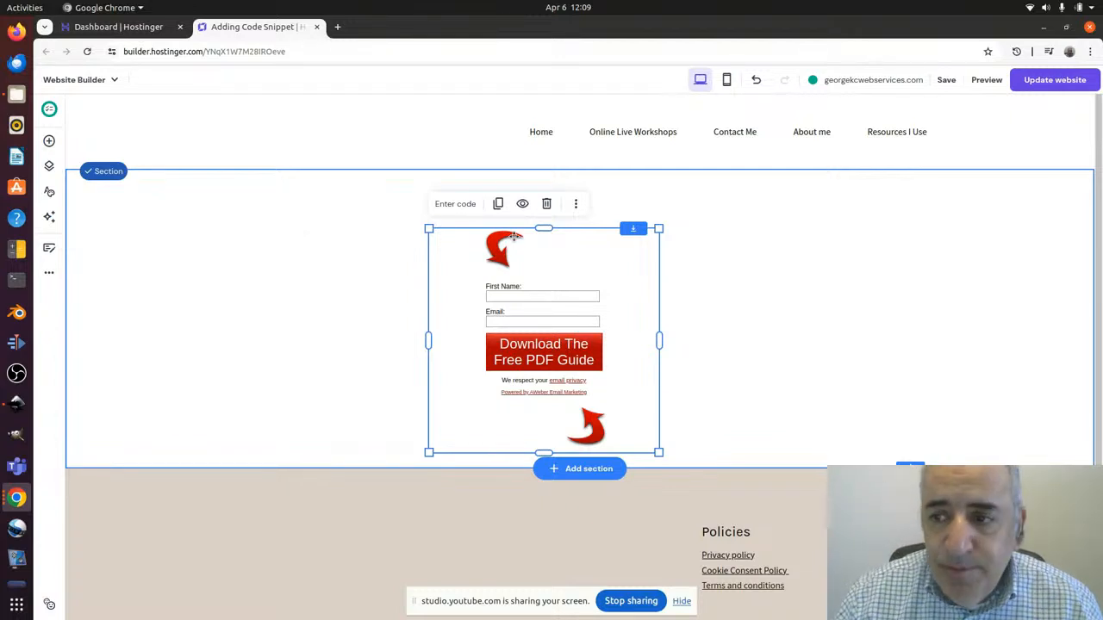
Publish the website changes, dismiss the confirmation, and switch the page to the mobile view
click(1033, 80)
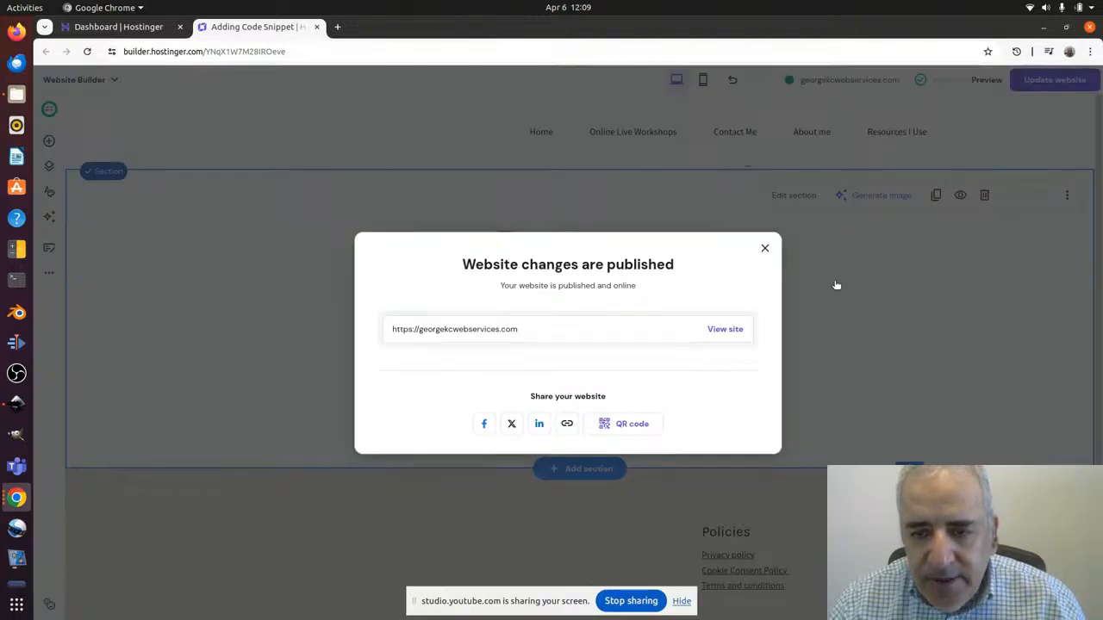
click(764, 250)
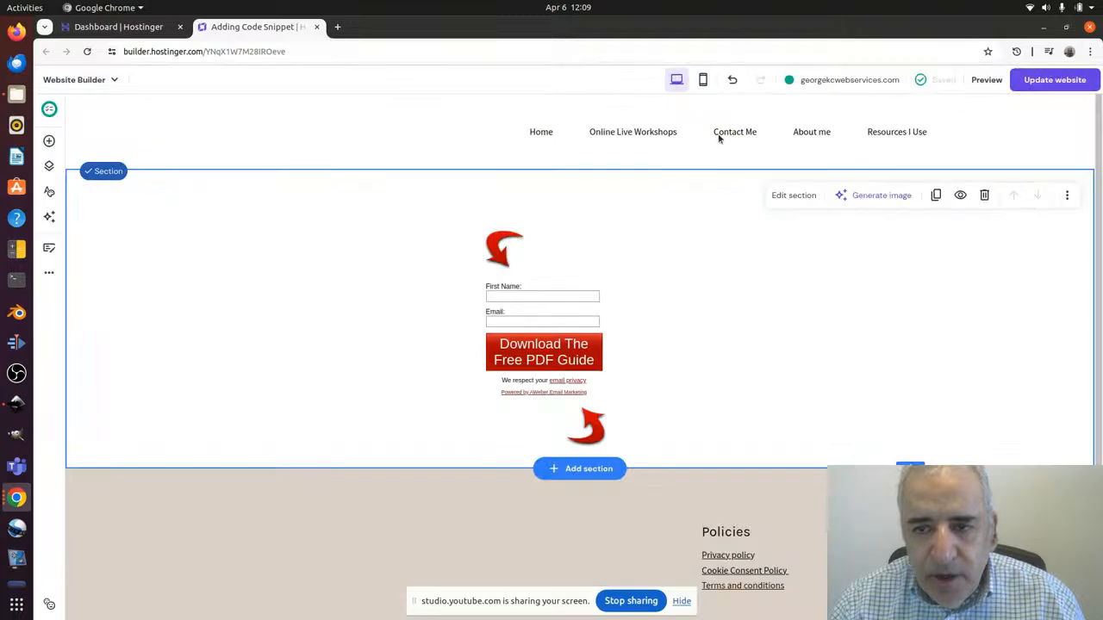
click(703, 80)
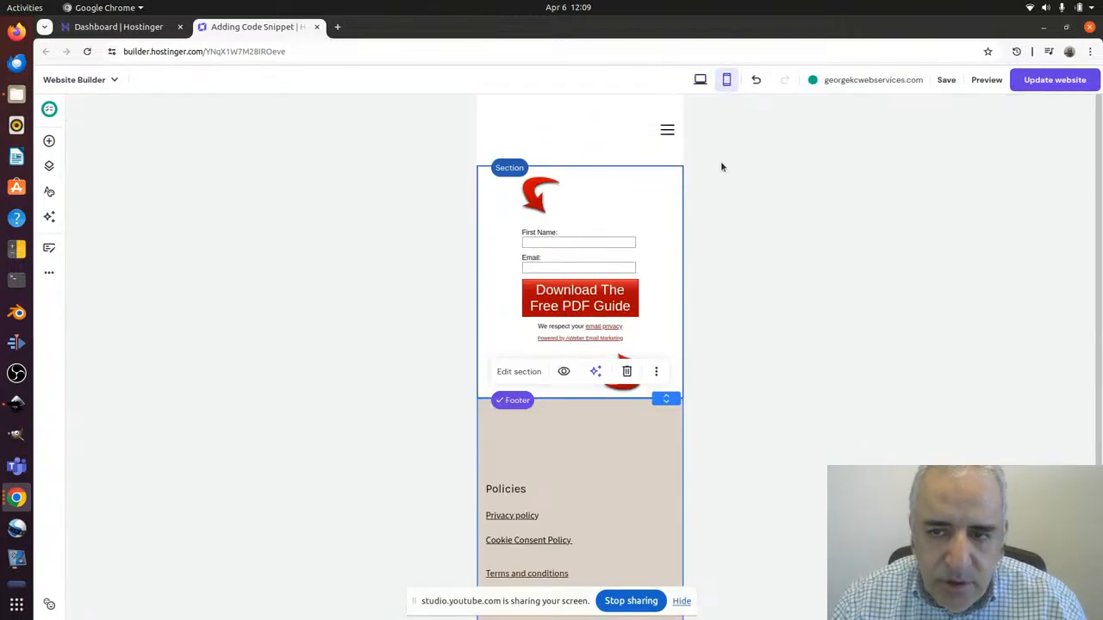
Publish the website changes from the mobile view and dismiss the confirmation
click(1041, 81)
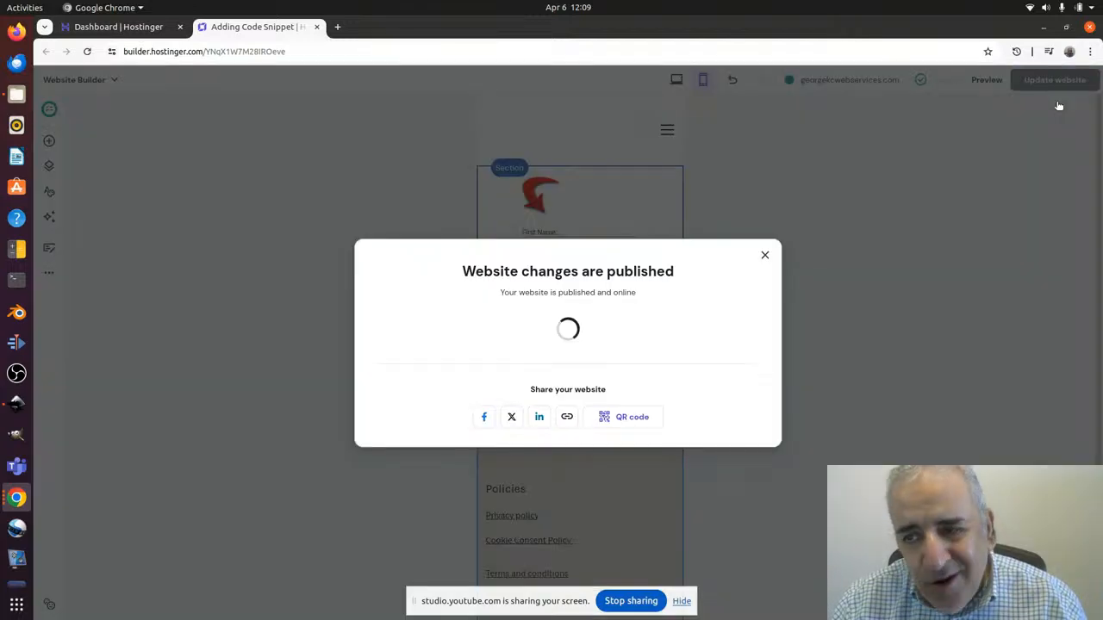
click(765, 248)
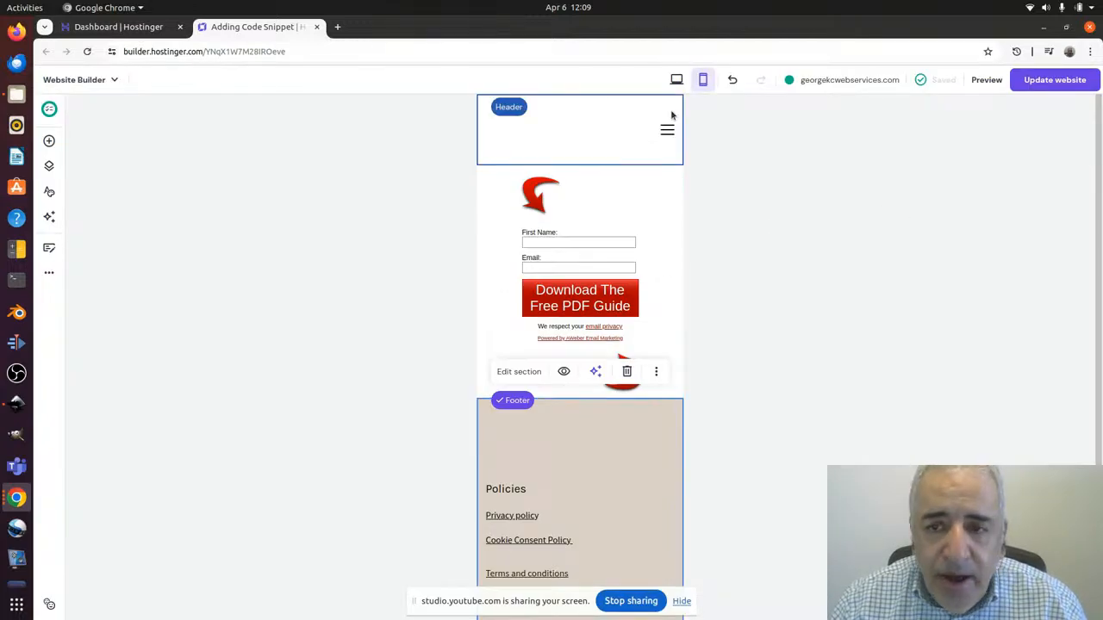
Switch to the desktop view, preview the page with the embedded form, and return to the editor
click(675, 79)
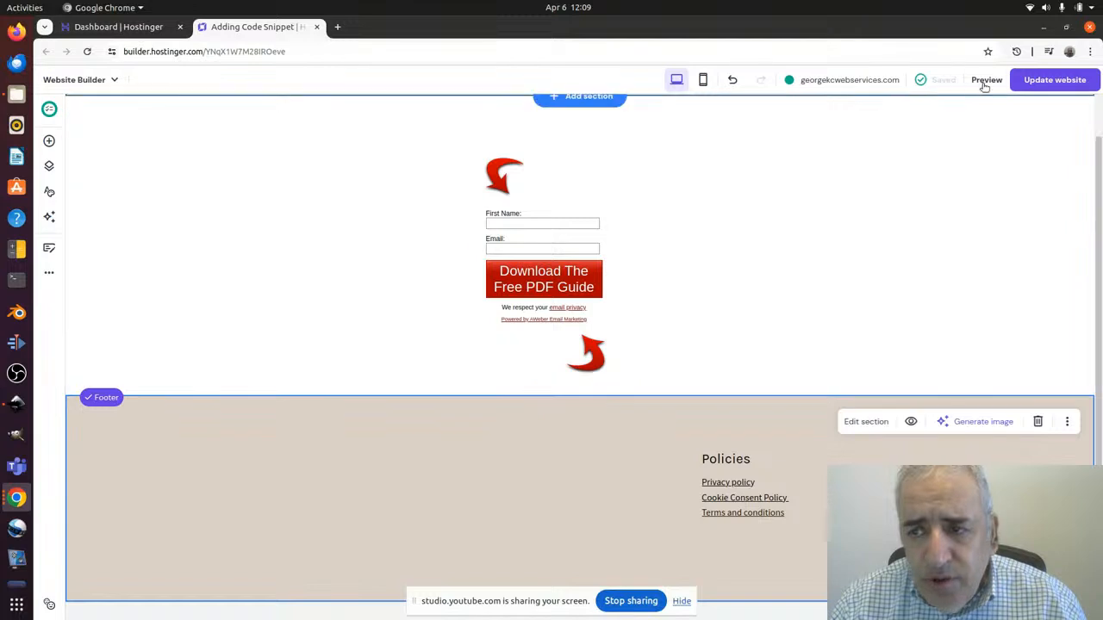
click(987, 79)
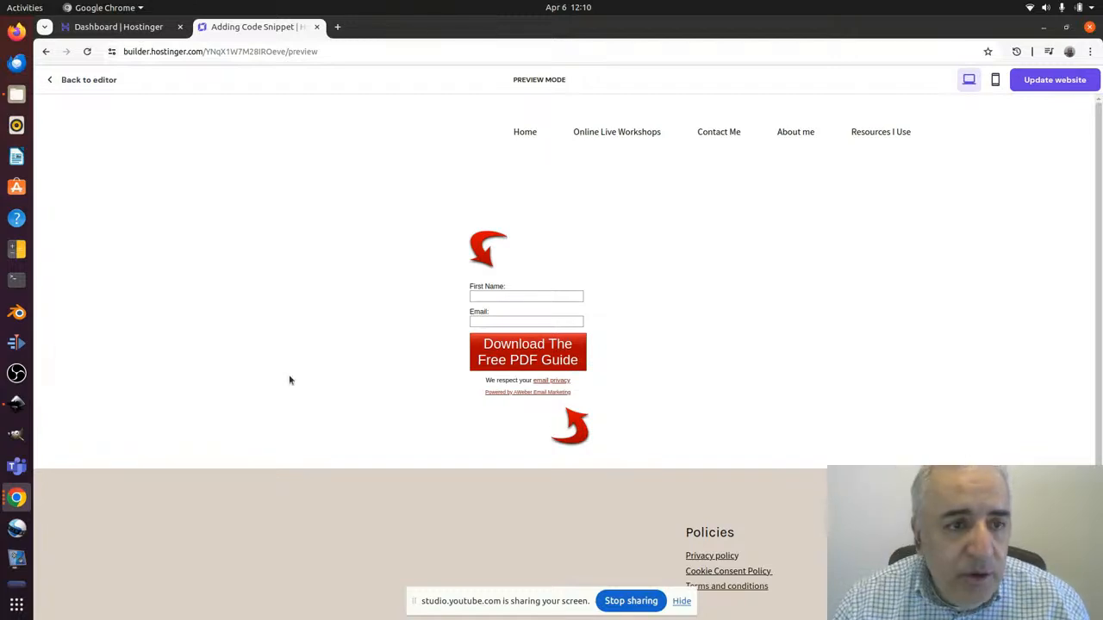
click(74, 82)
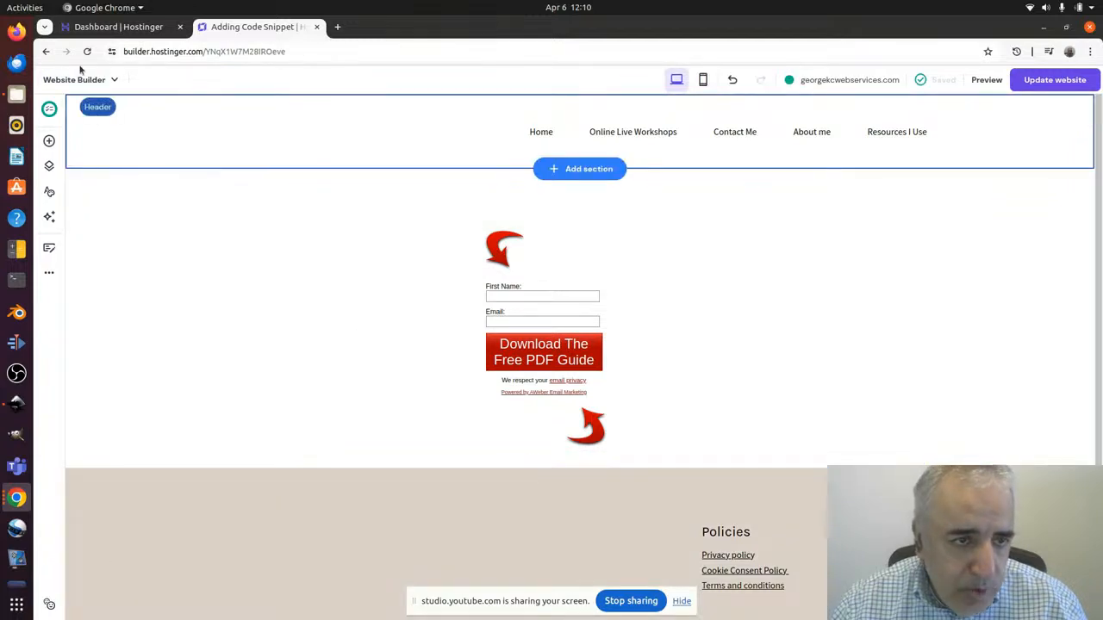
Open the page URL settings of the hidden "Adding Code Snippet" page and copy its full URL
click(49, 167)
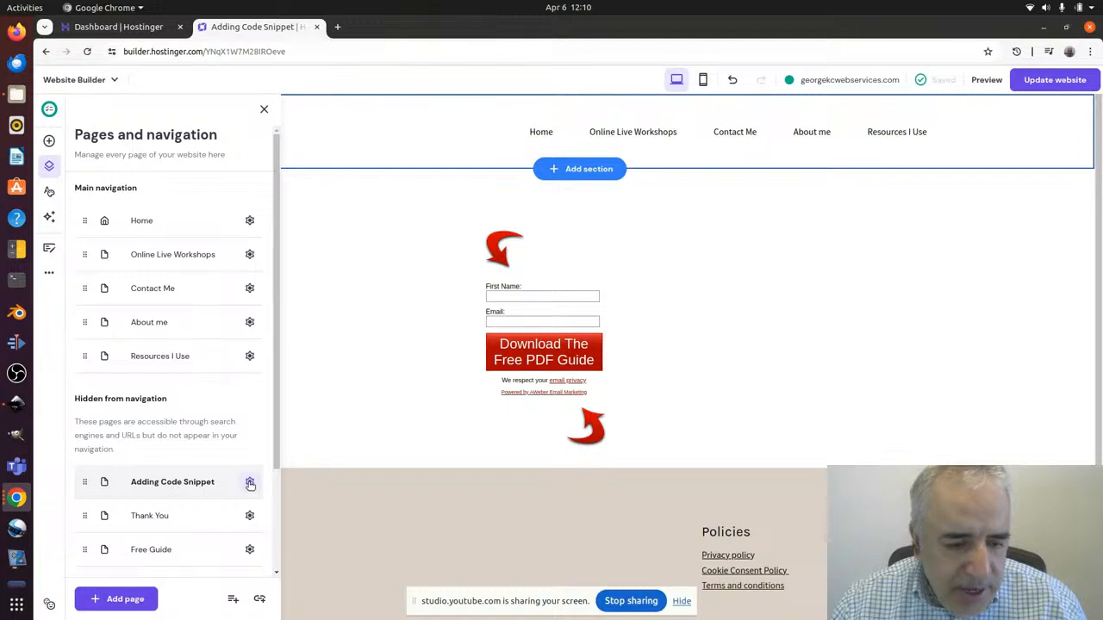
click(250, 484)
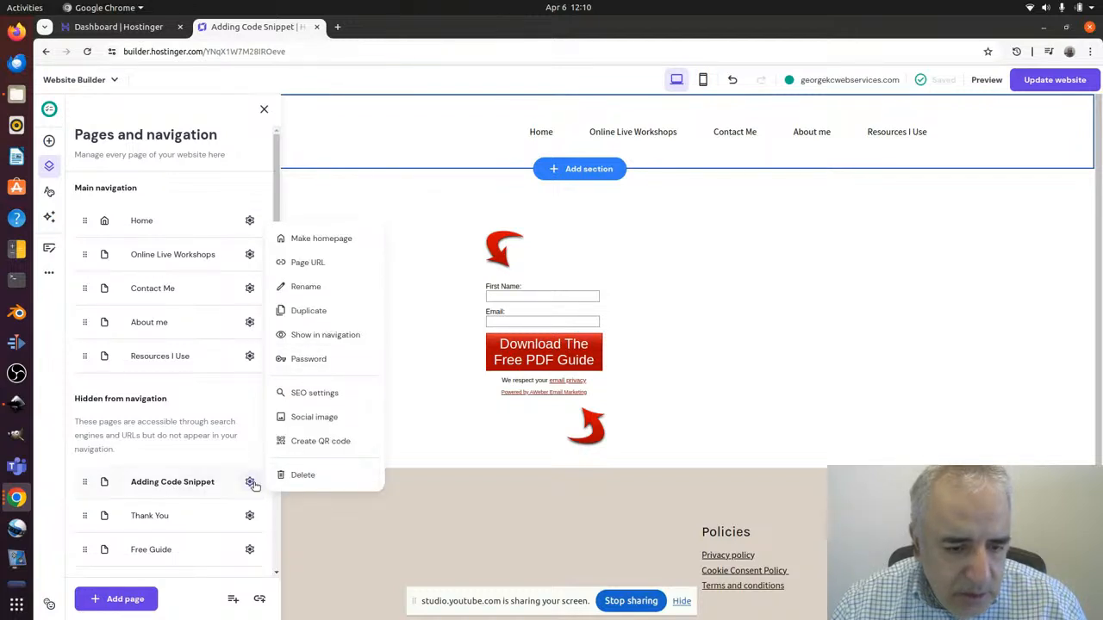
click(249, 483)
click(250, 483)
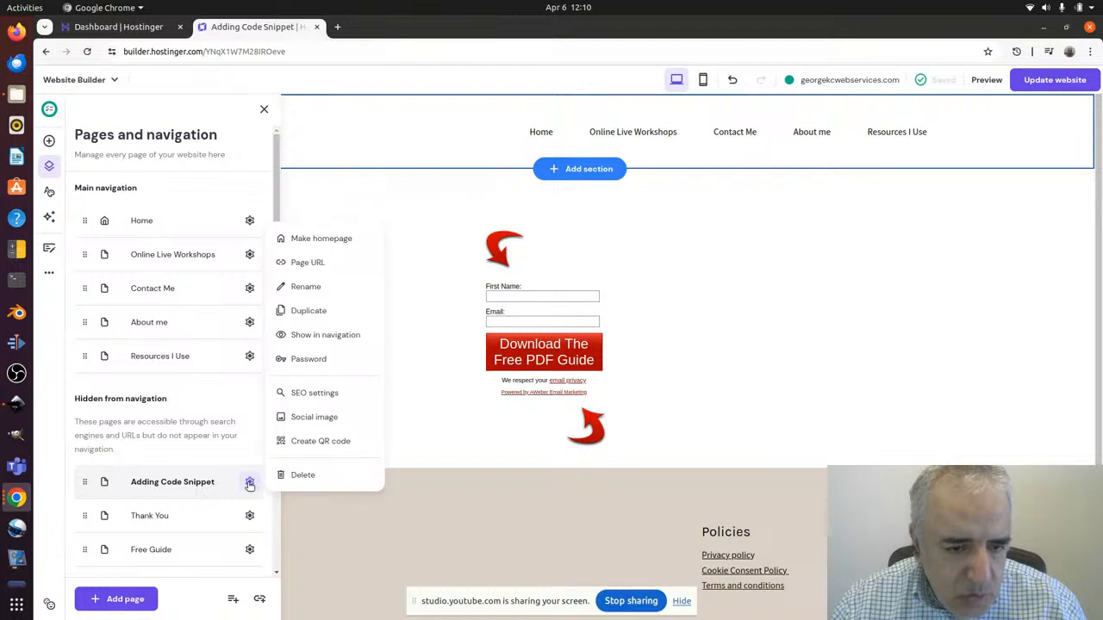
click(198, 484)
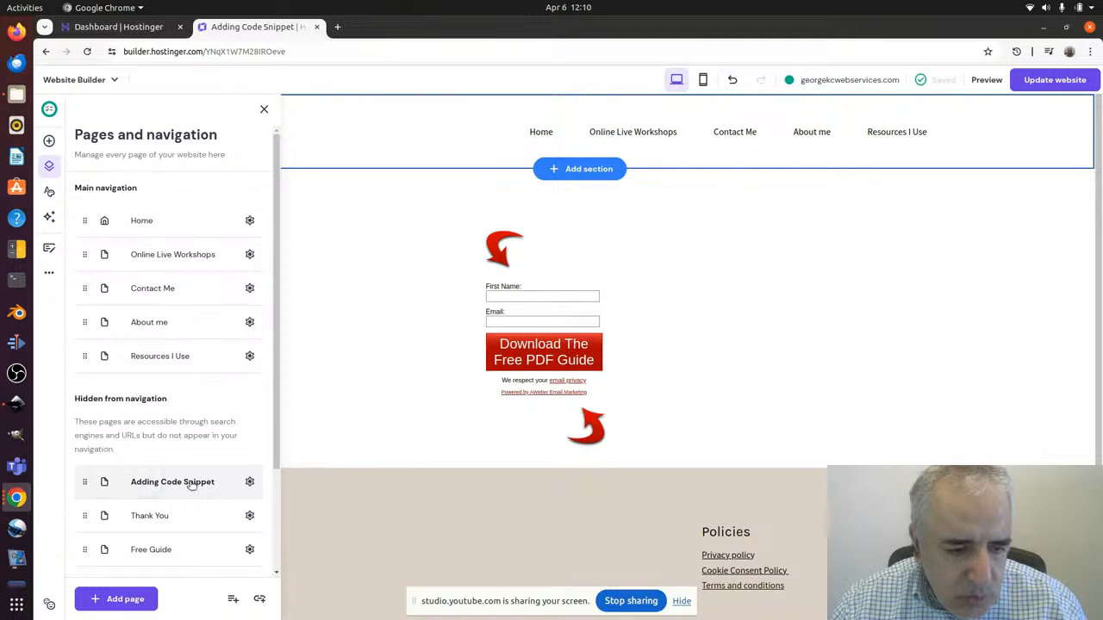
click(250, 484)
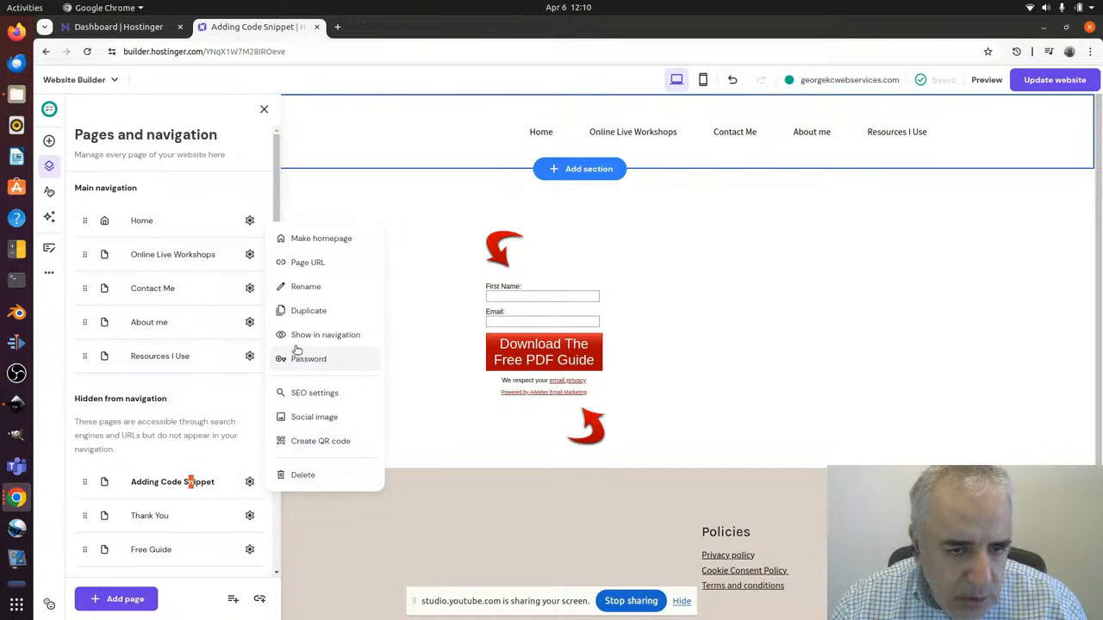
click(301, 262)
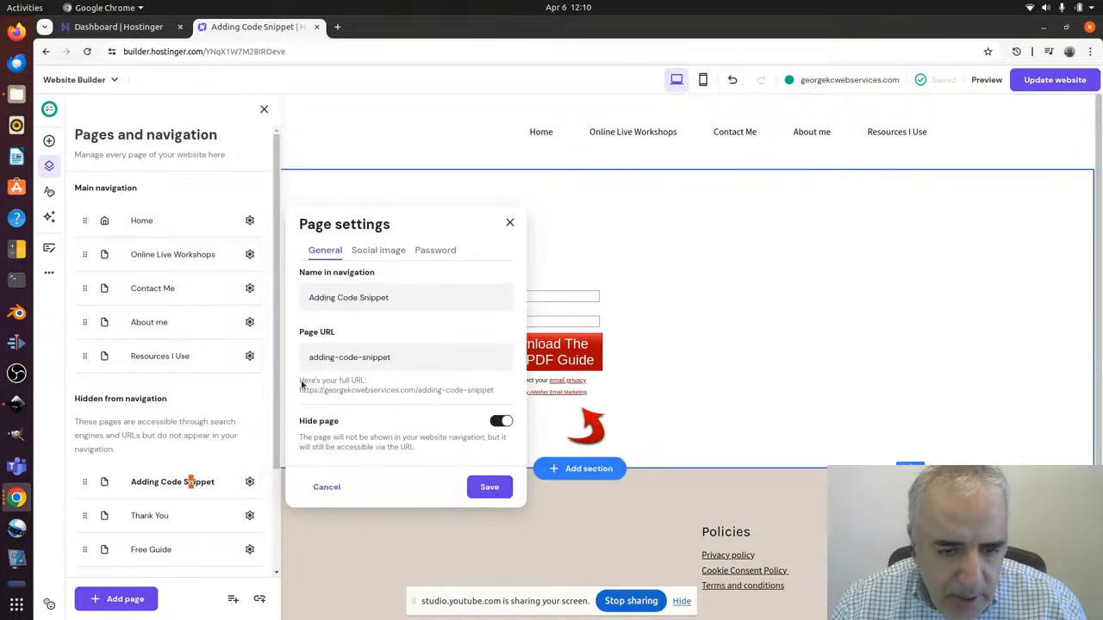
drag(498, 393, 301, 396)
key(ctrl+c)
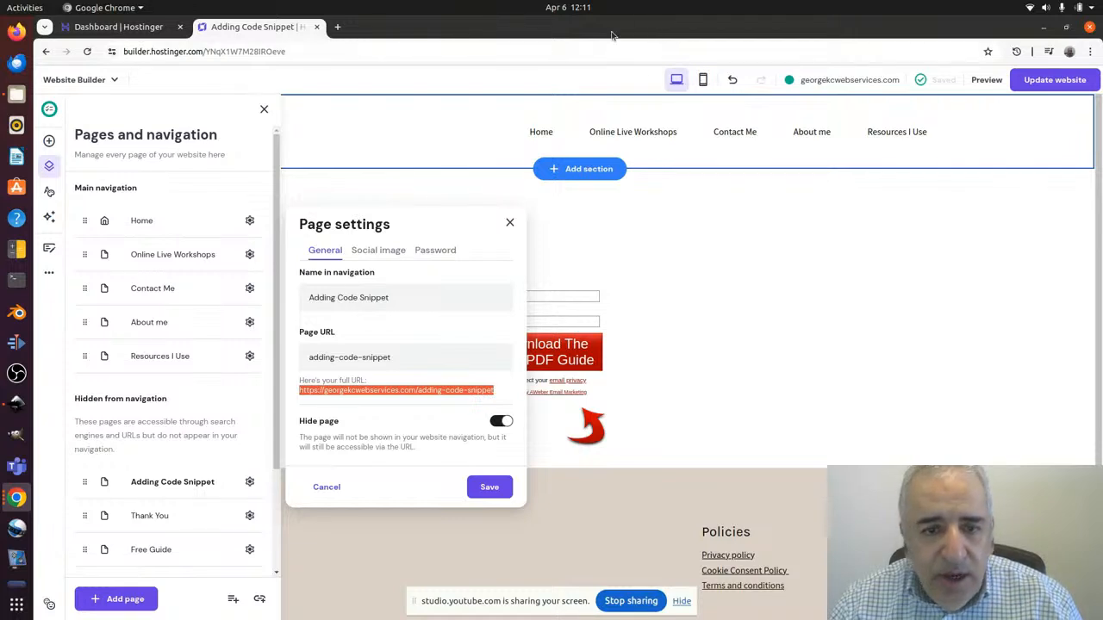
Open the copied page URL in a new browser tab to view the live sign-up form
click(337, 27)
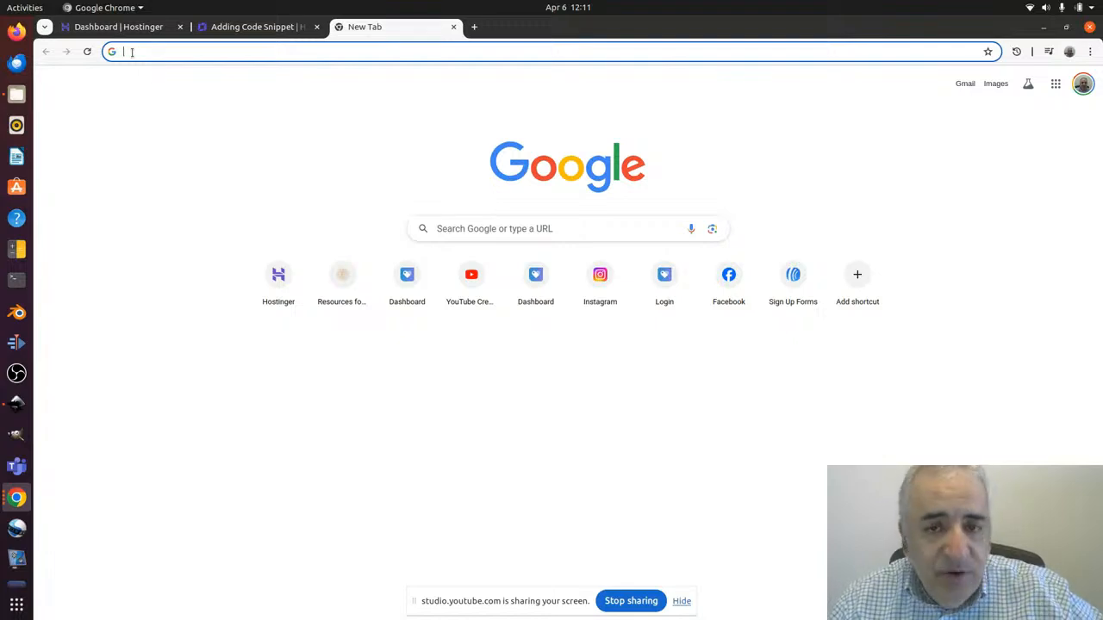
key(ctrl+v)
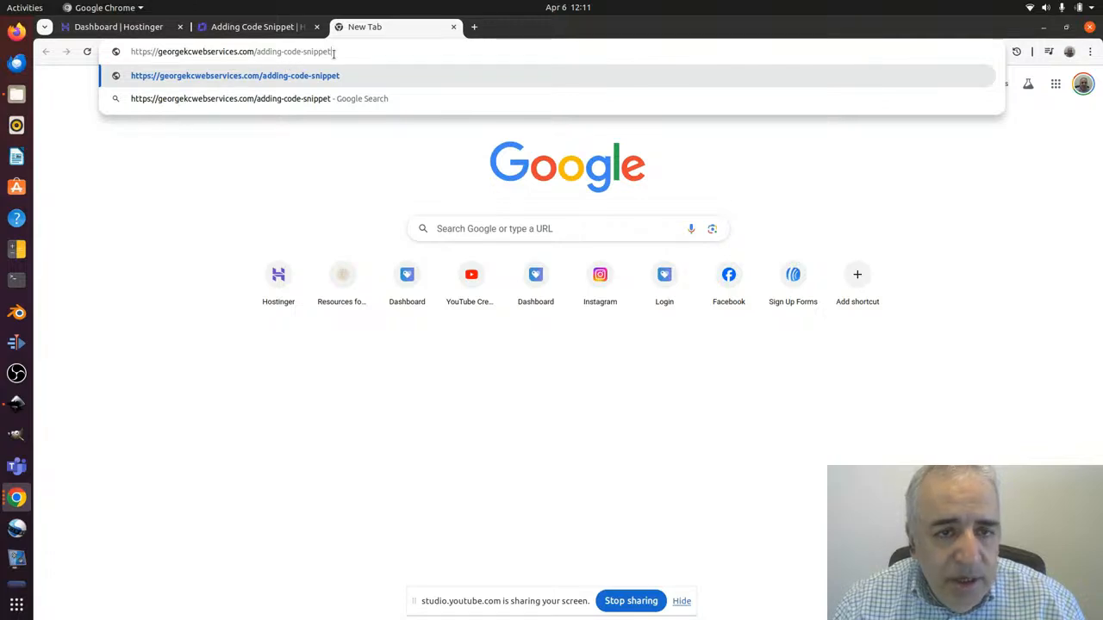
key(Return)
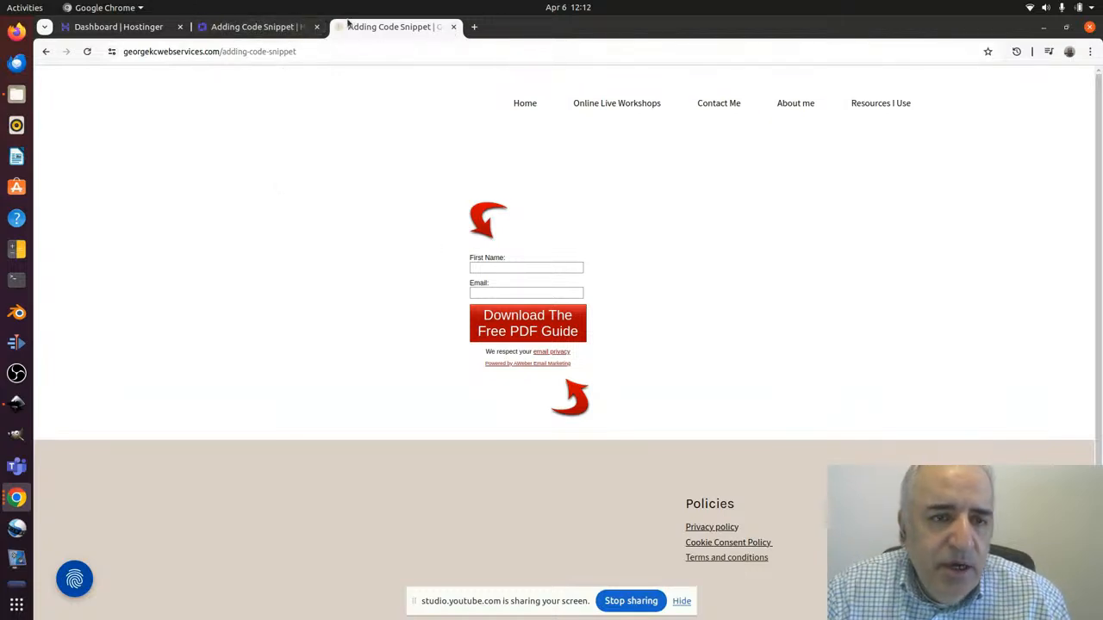
Return to the website builder, delete the "Adding Code Snippet" page, and close the page list
click(229, 28)
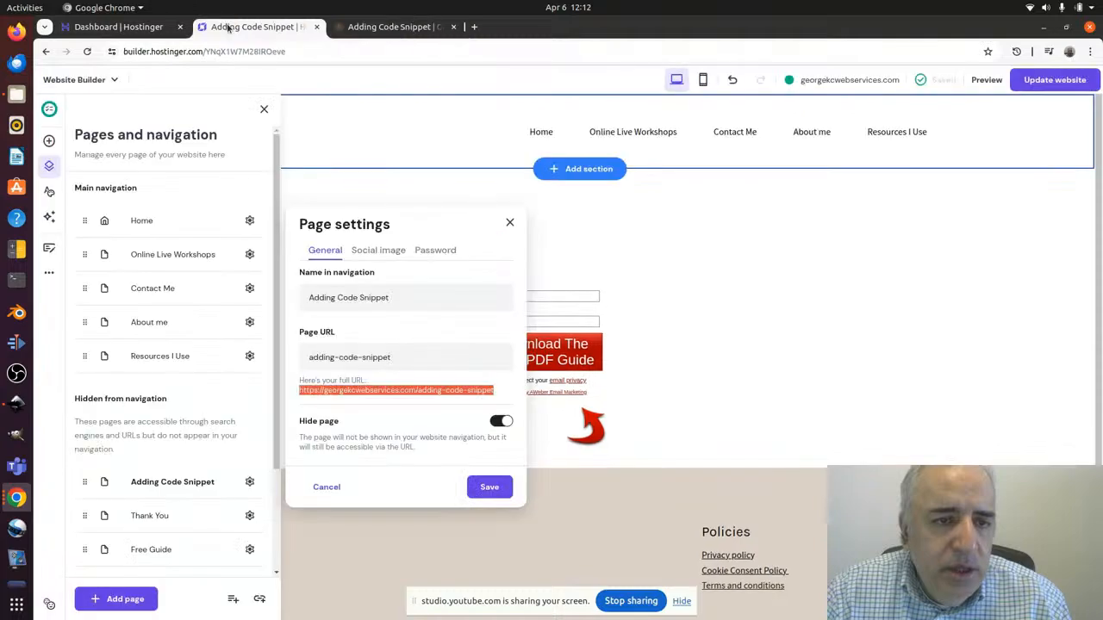
click(121, 28)
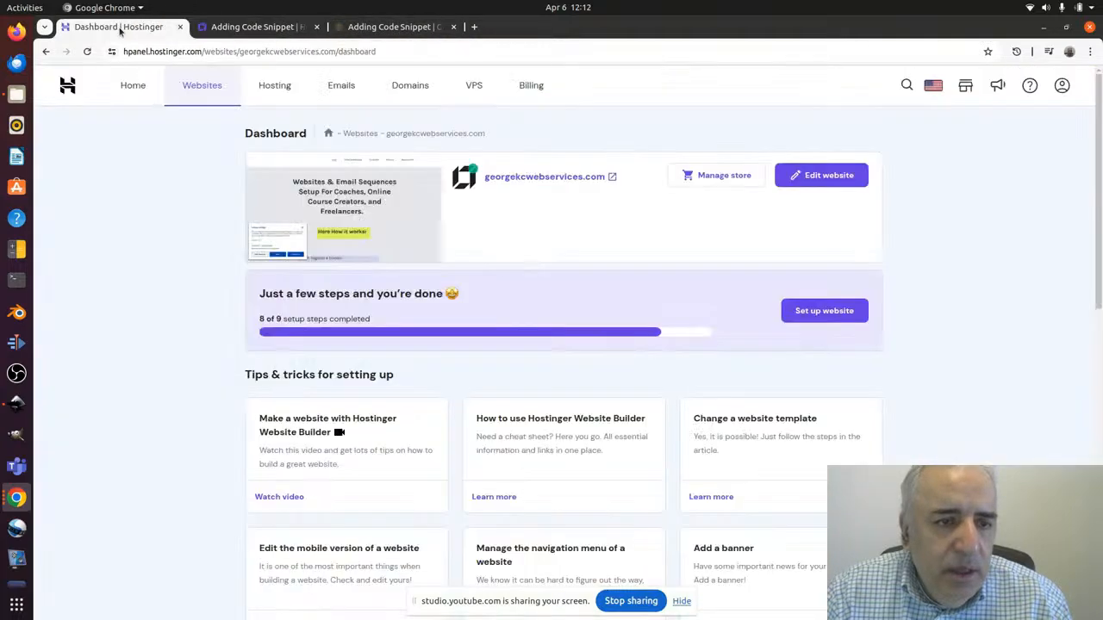
click(242, 23)
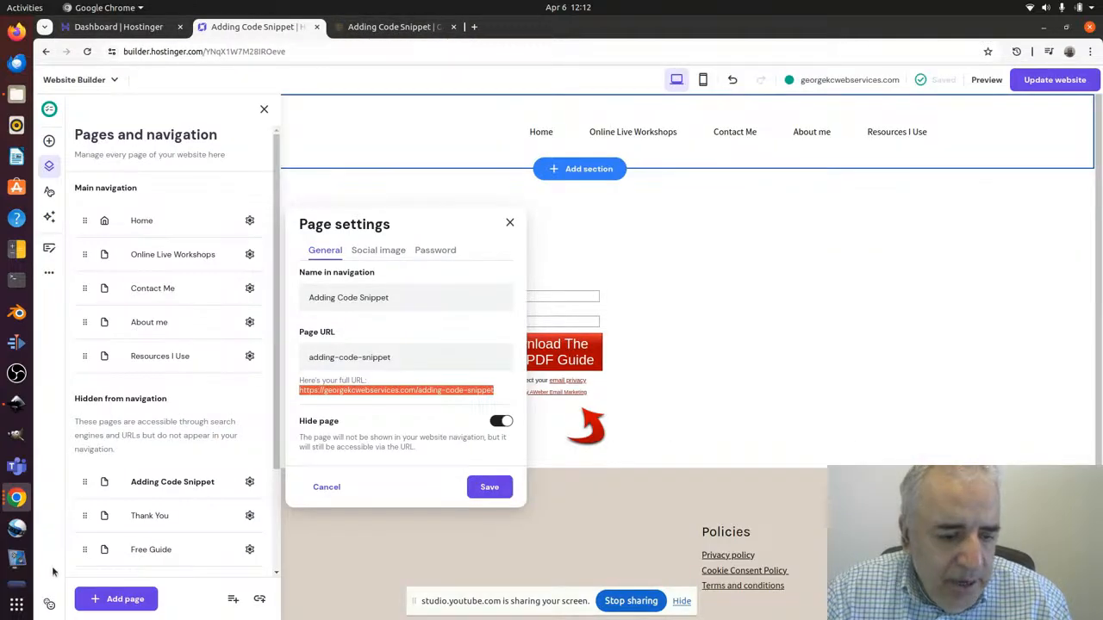
click(249, 482)
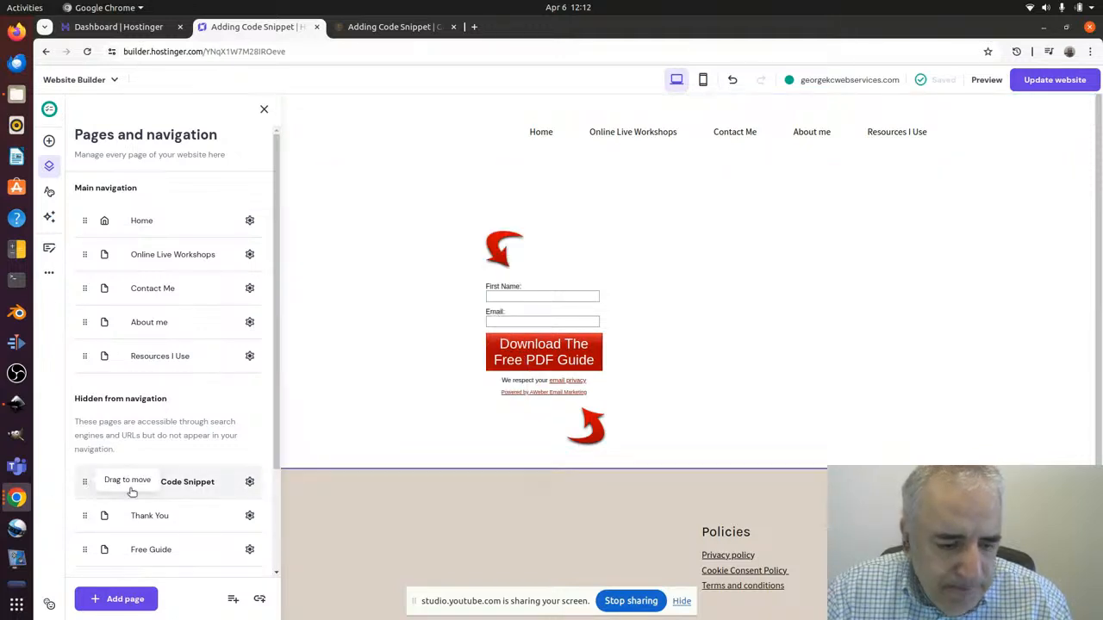
click(249, 483)
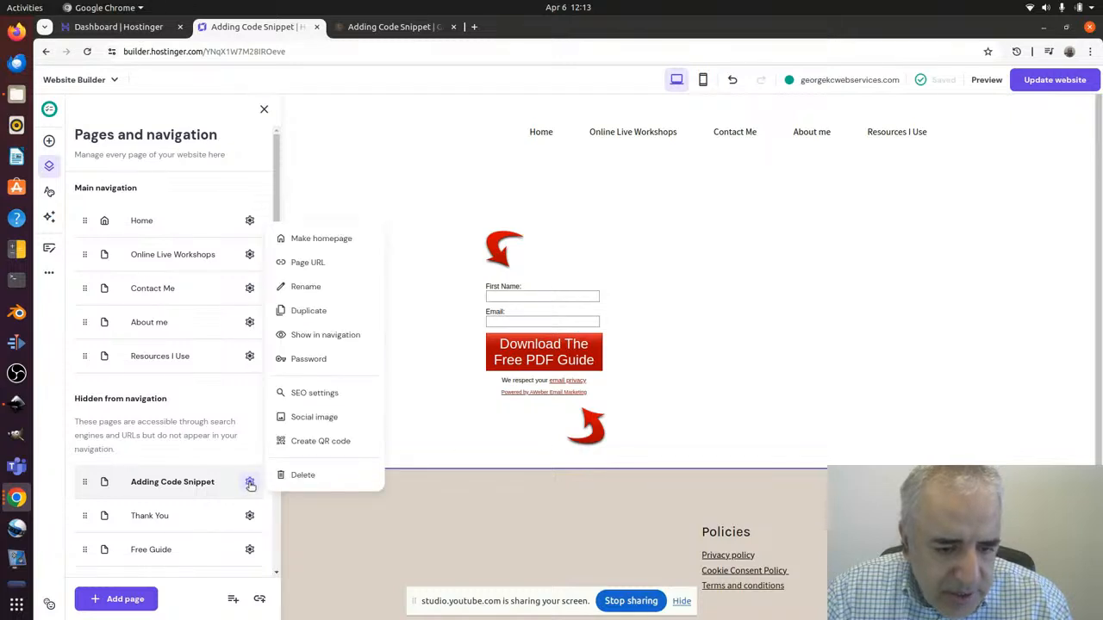
click(301, 476)
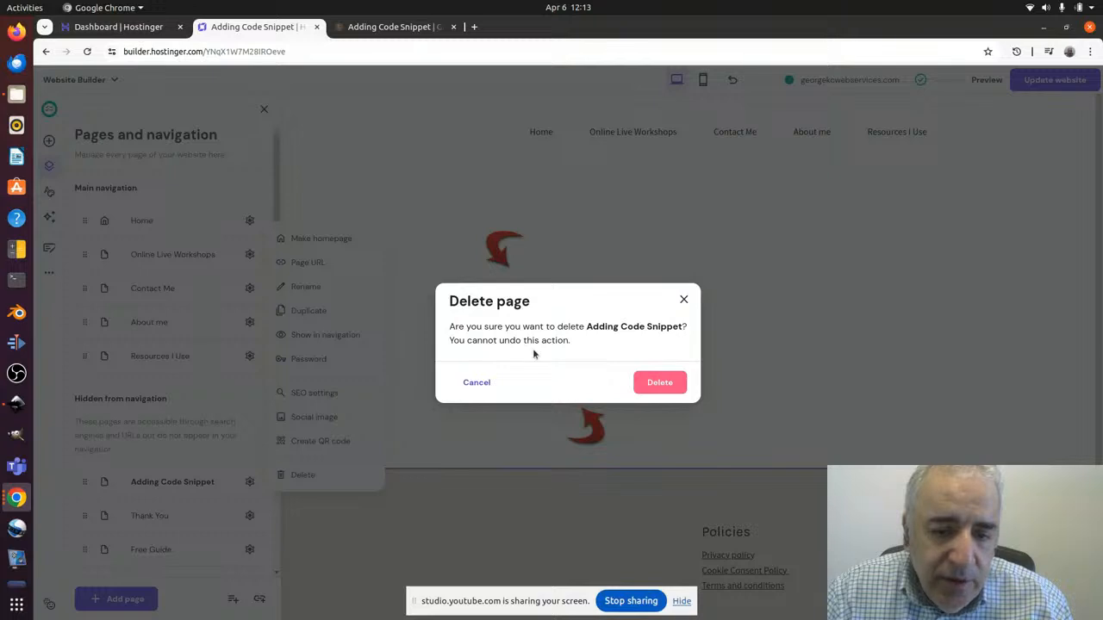
click(652, 384)
scroll(648, 384, down, 8)
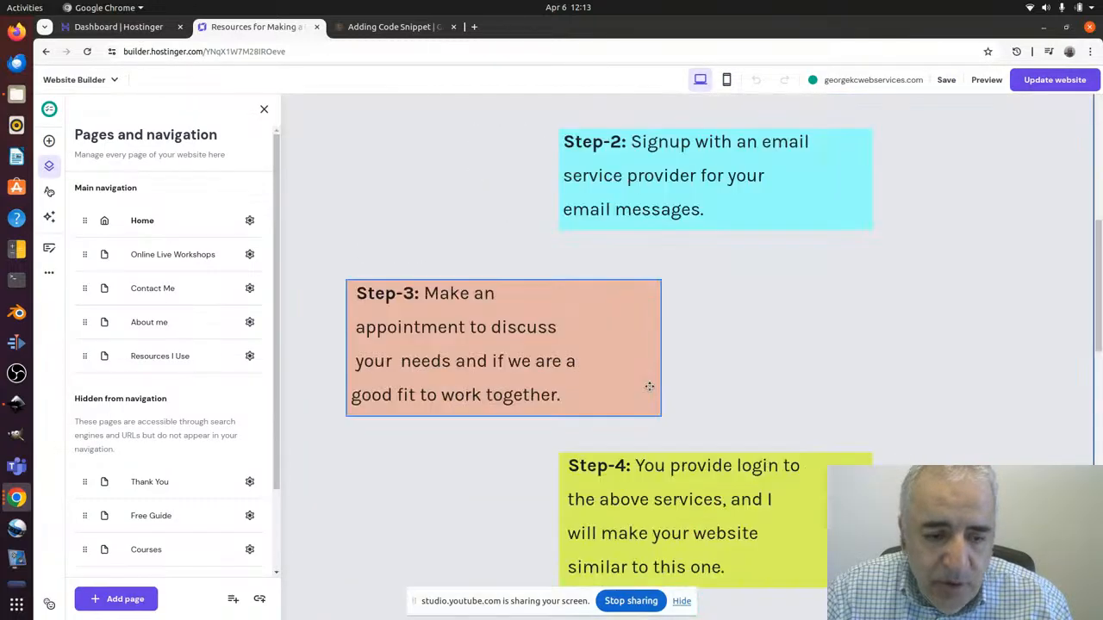
click(265, 110)
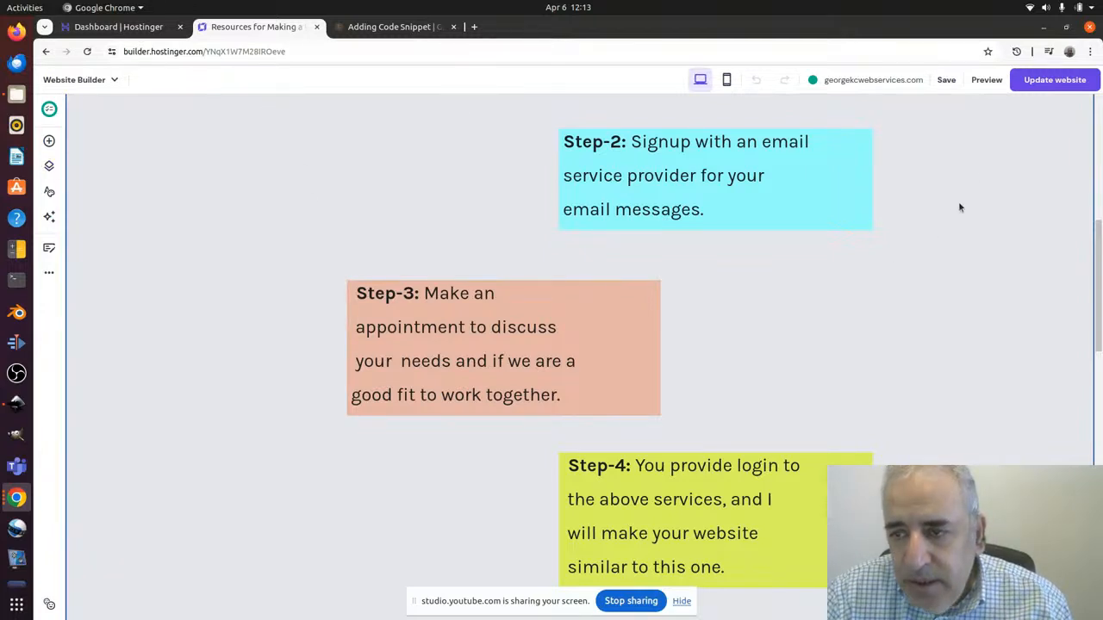
Publish the website after the page deletion from both the desktop and mobile views, dismissing each confirmation
click(1038, 83)
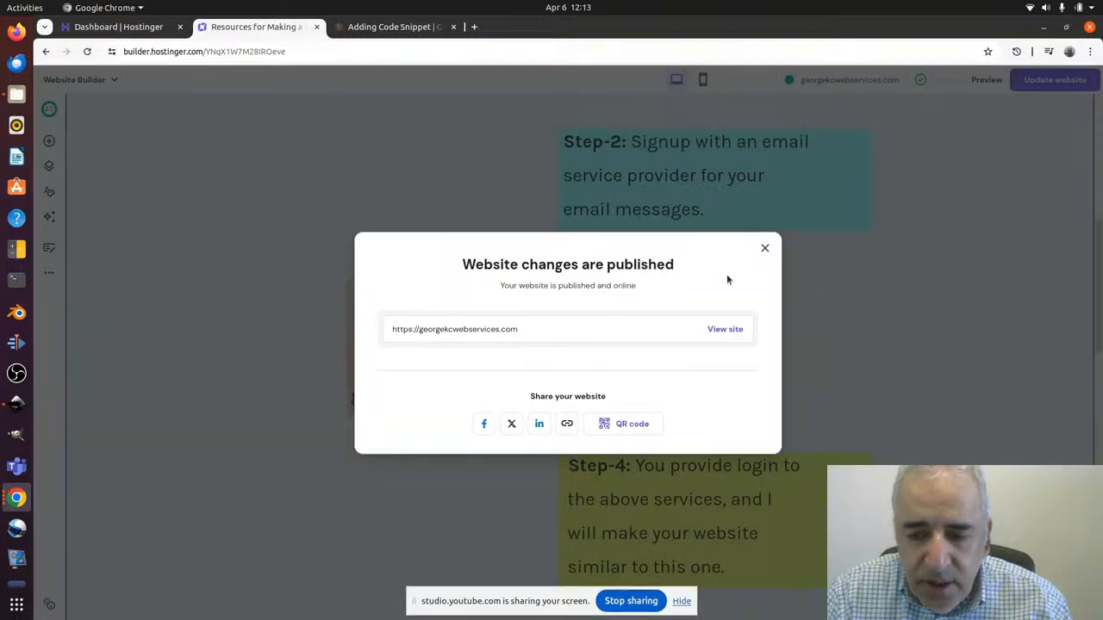
click(764, 248)
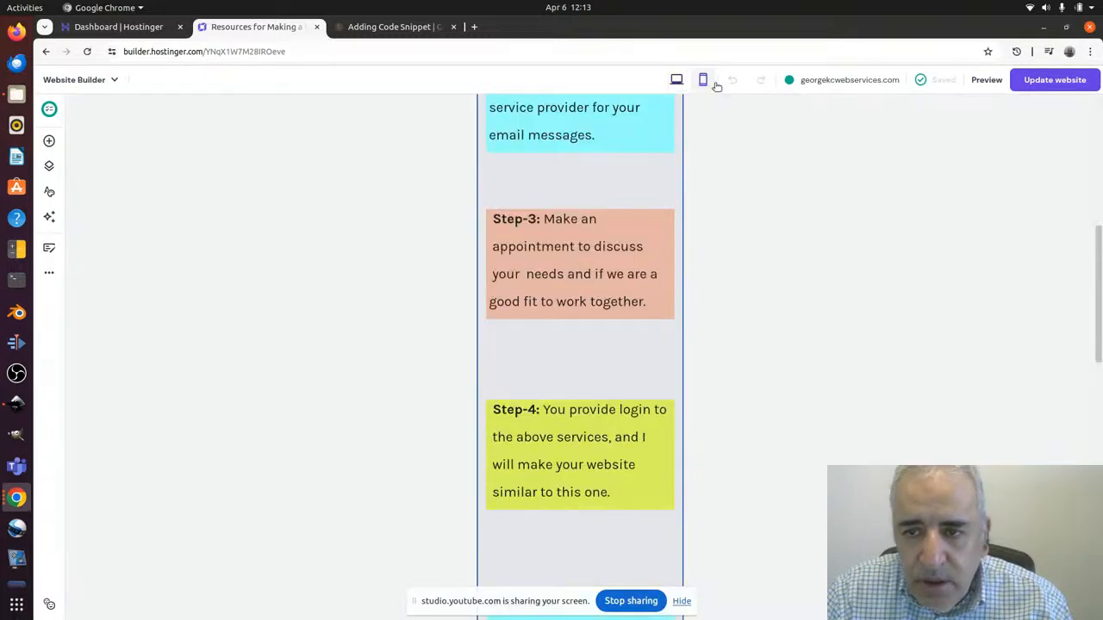
click(1038, 83)
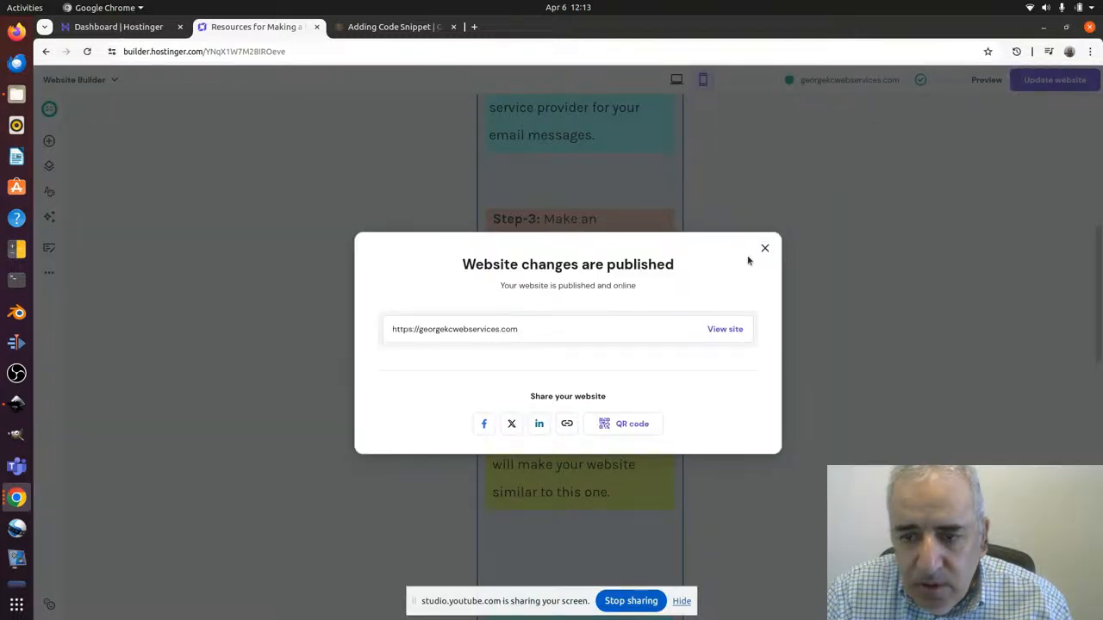
click(766, 251)
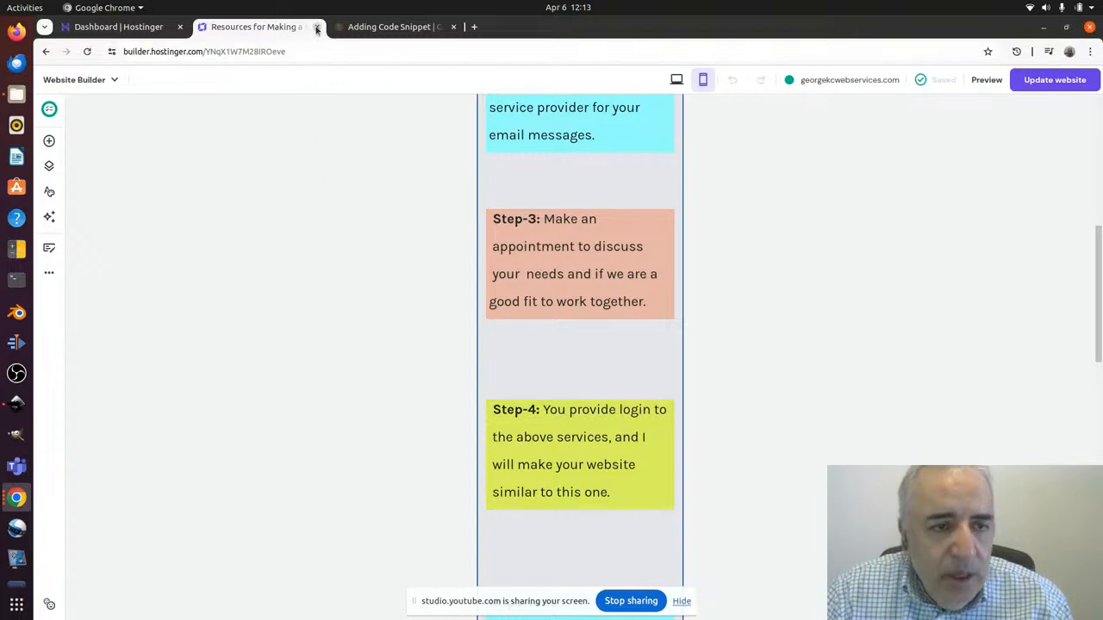
Leave the builder for the My websites page, log out of the Hostinger account, and close that browser tab
click(72, 80)
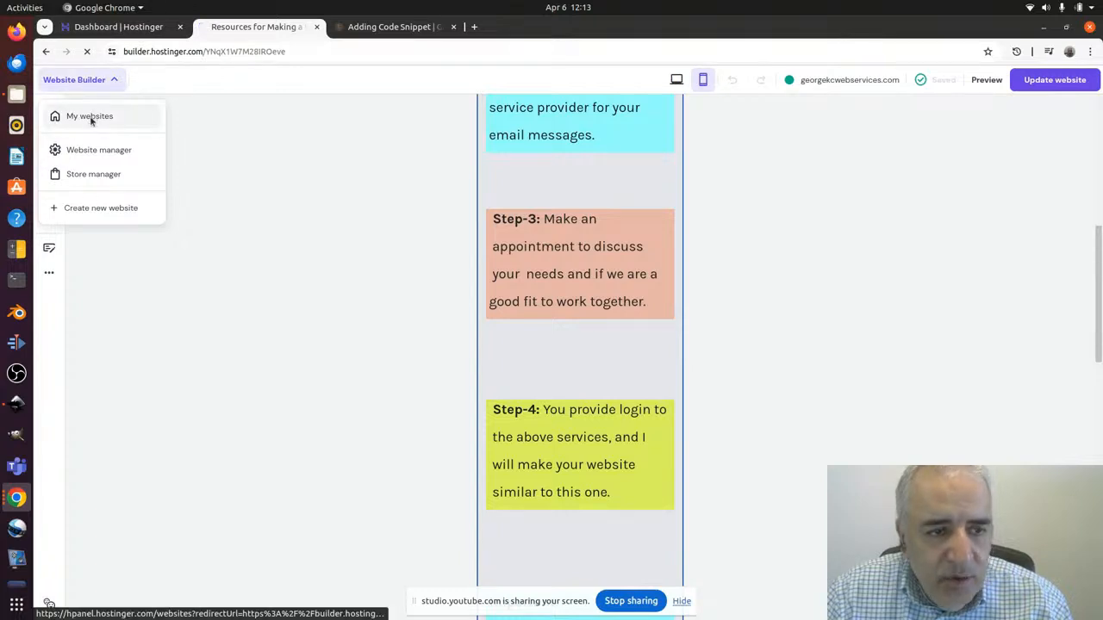
click(89, 120)
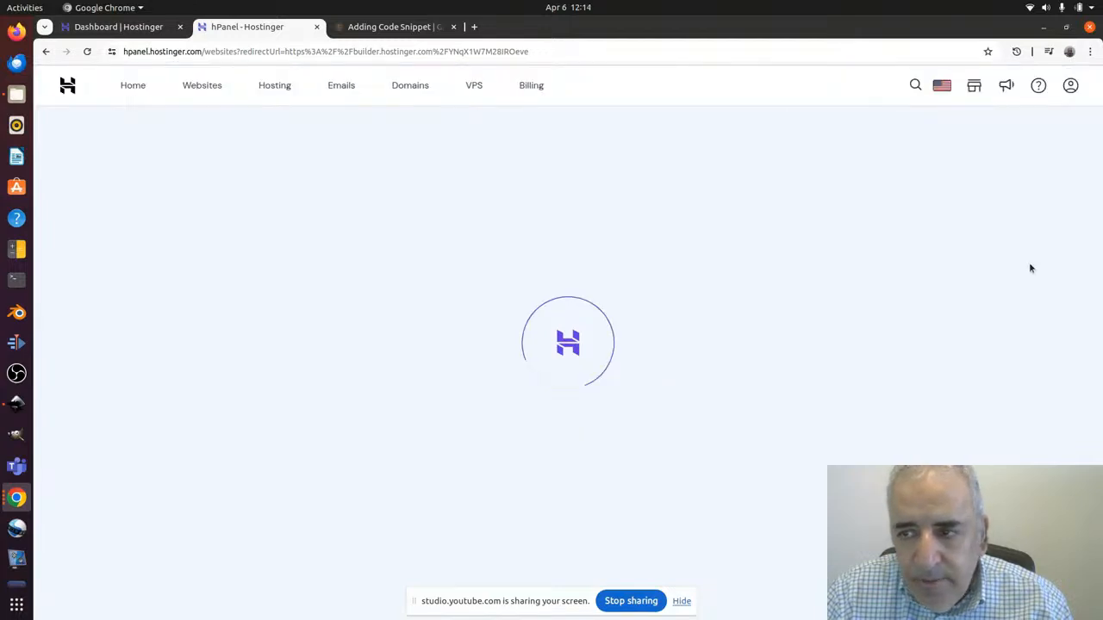
click(1071, 88)
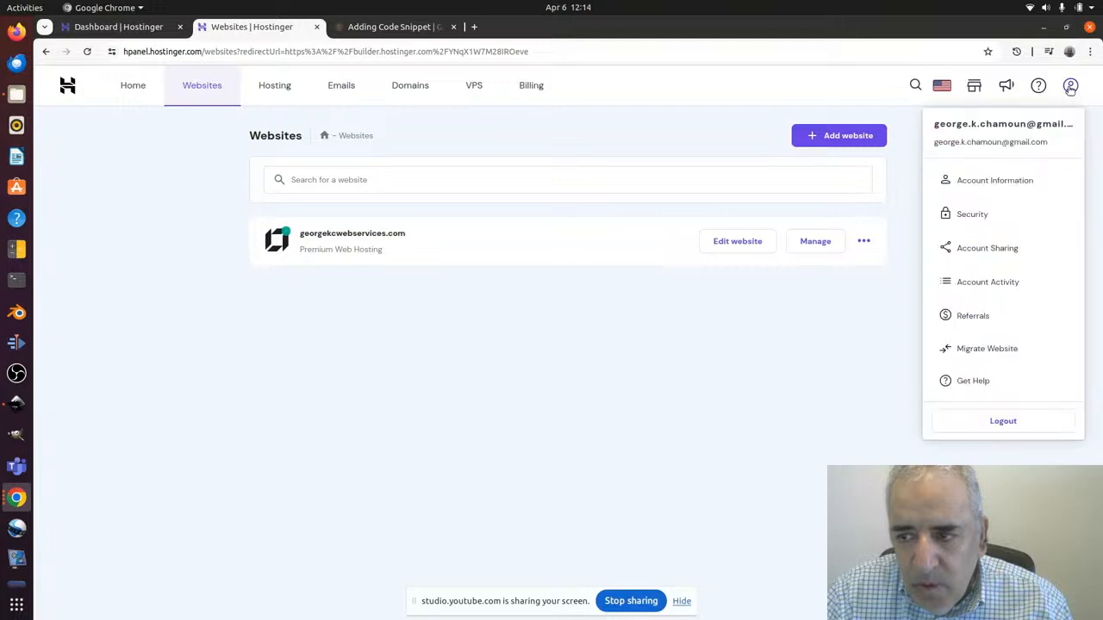
click(996, 424)
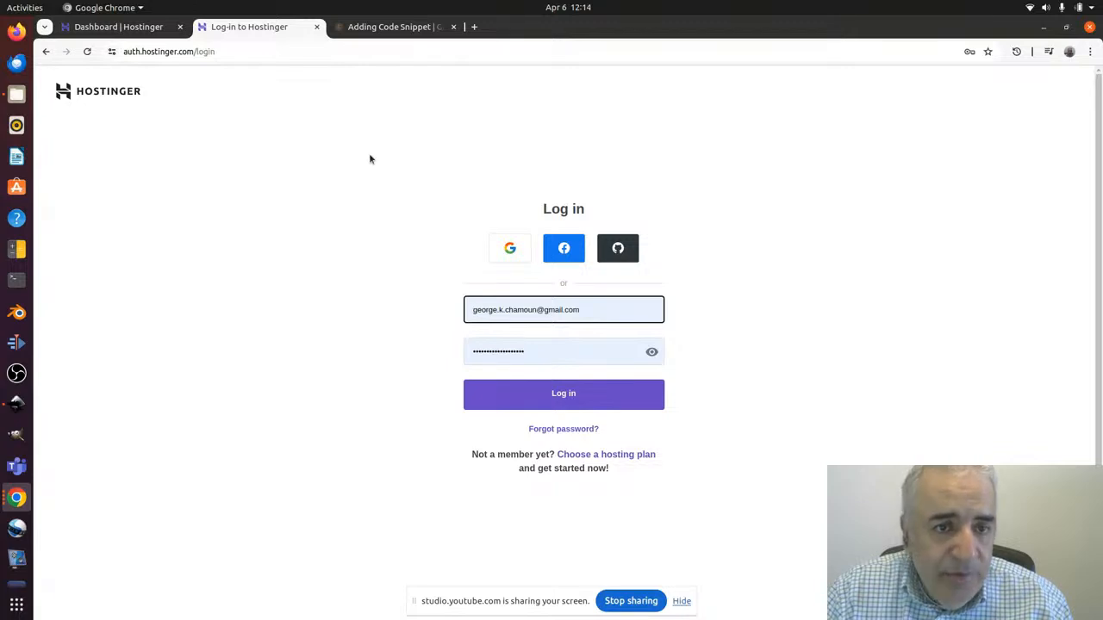
click(316, 29)
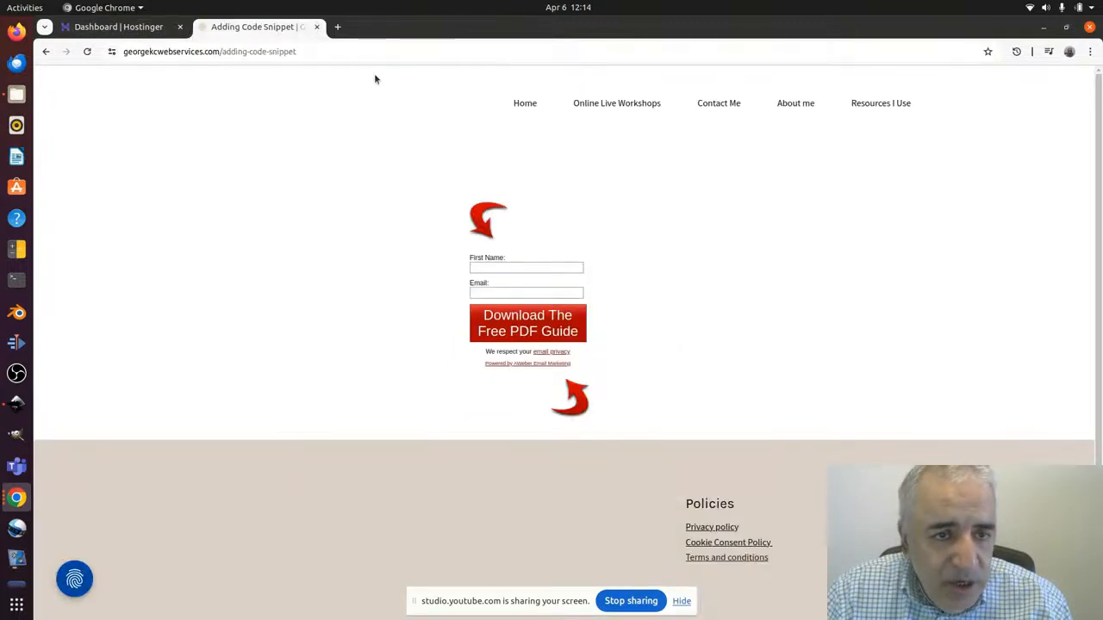
Reload the deleted page's live URL to check whether it is still online, and close its browser tab
click(262, 54)
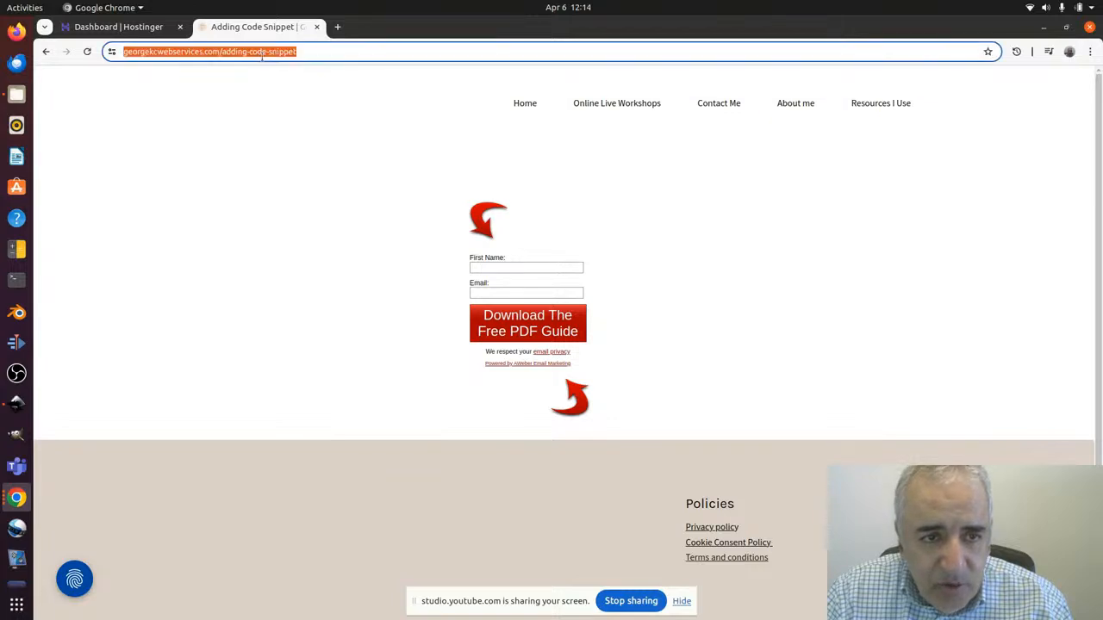
click(307, 54)
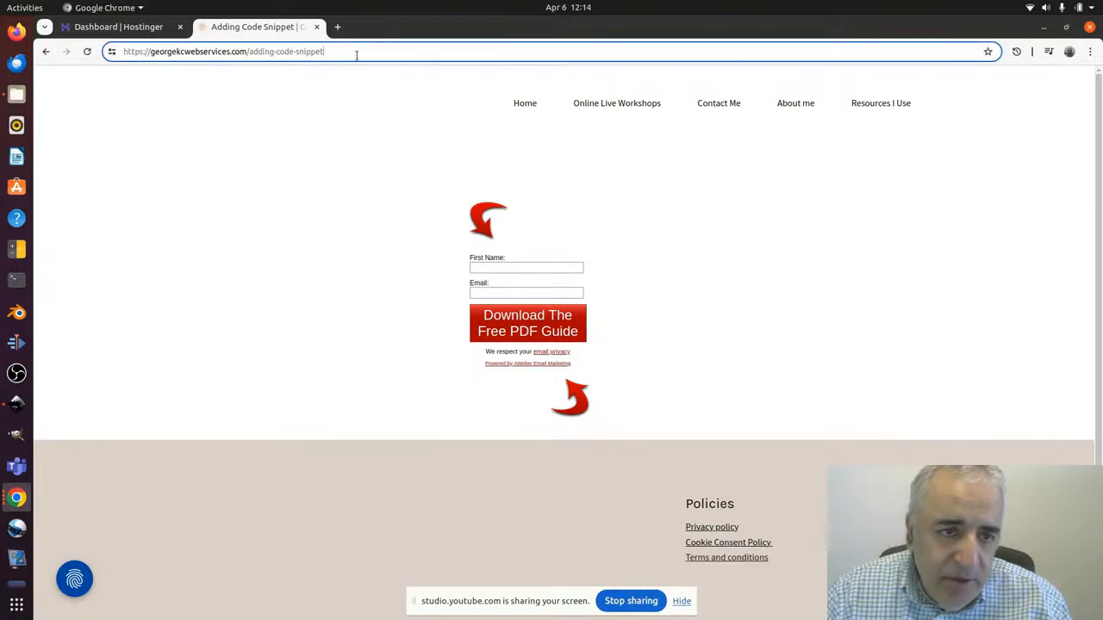
key(Return)
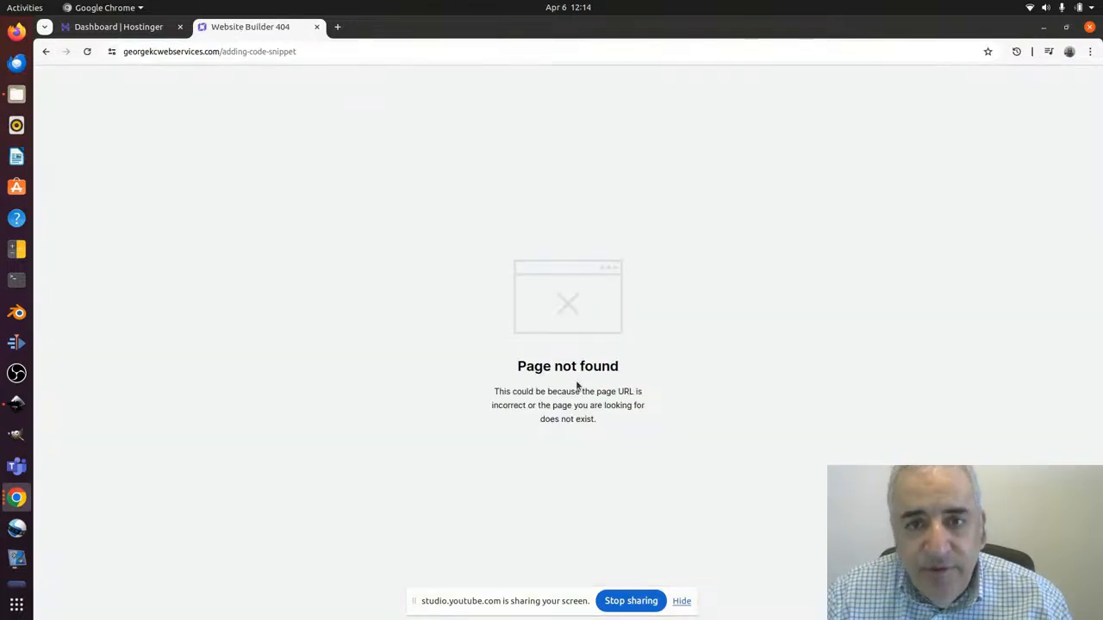
click(318, 28)
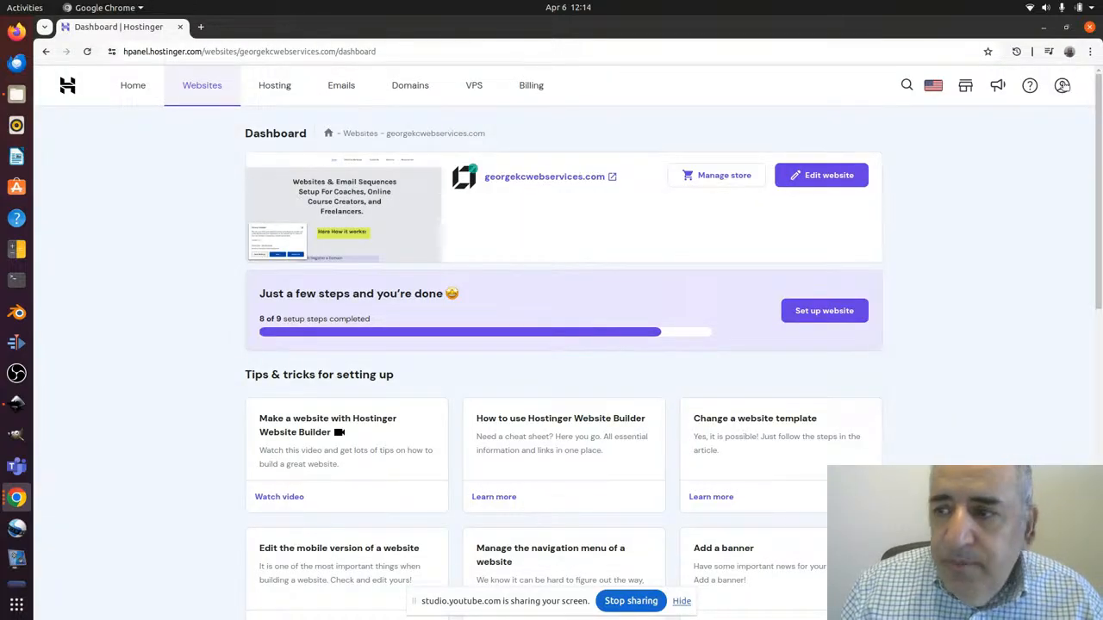
Log out of Hostinger in the remaining dashboard tab, leaving only that tab open
click(1063, 85)
click(997, 427)
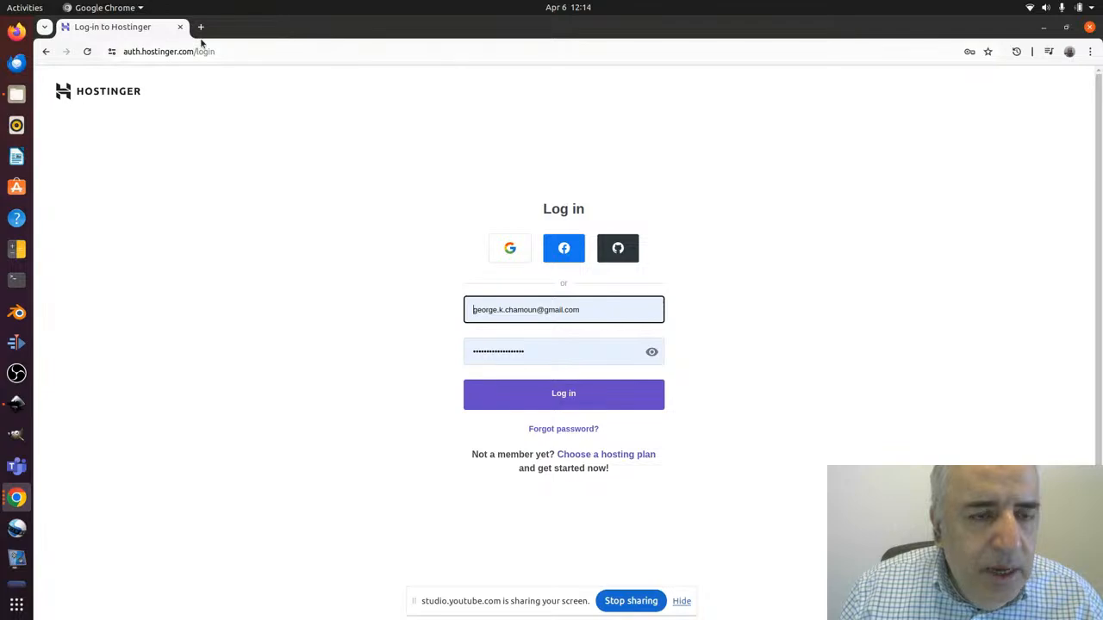
click(201, 29)
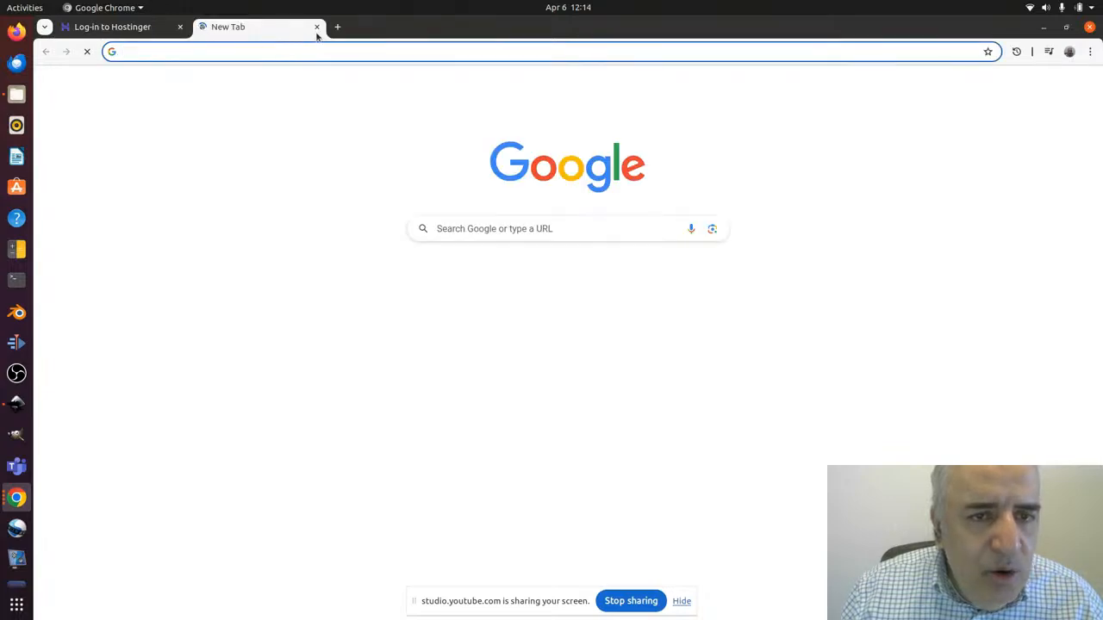
click(317, 29)
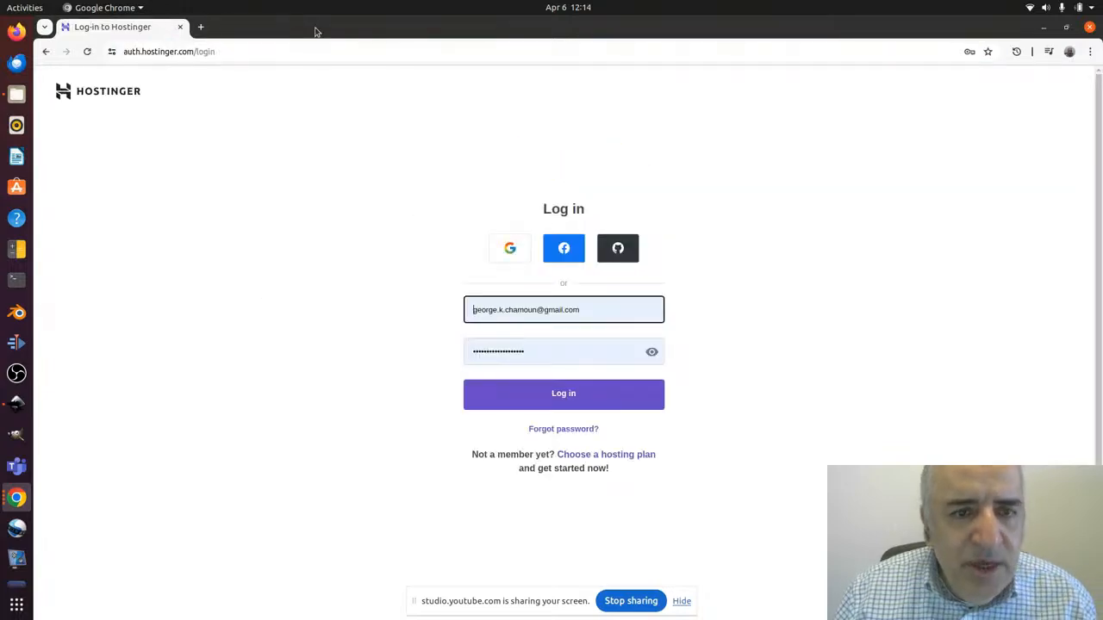